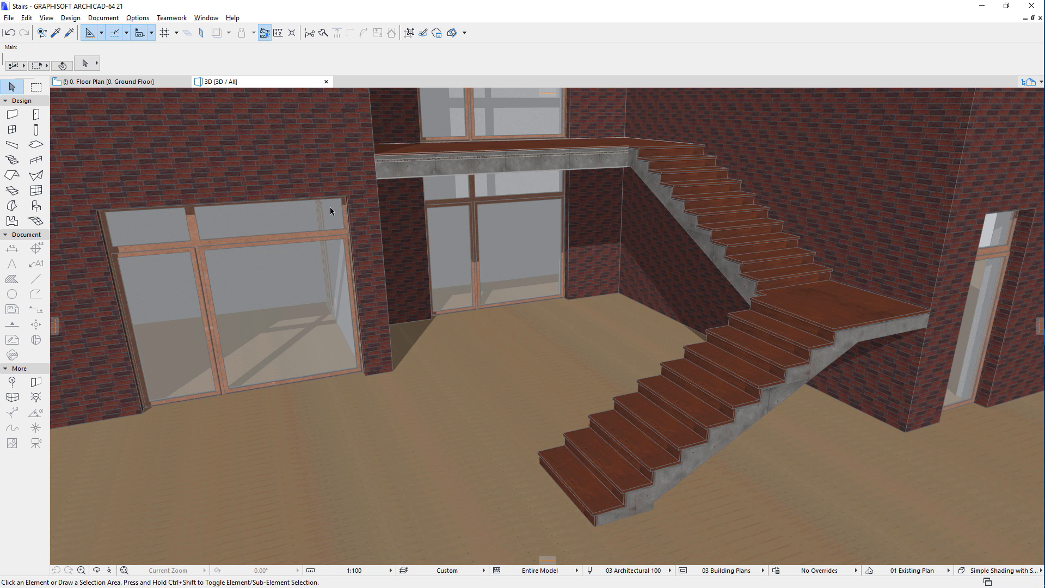
In the ground floor plan, bend the baseline segment between steps 7 and 12 of the left L-shaped stair into an arc.
click(159, 81)
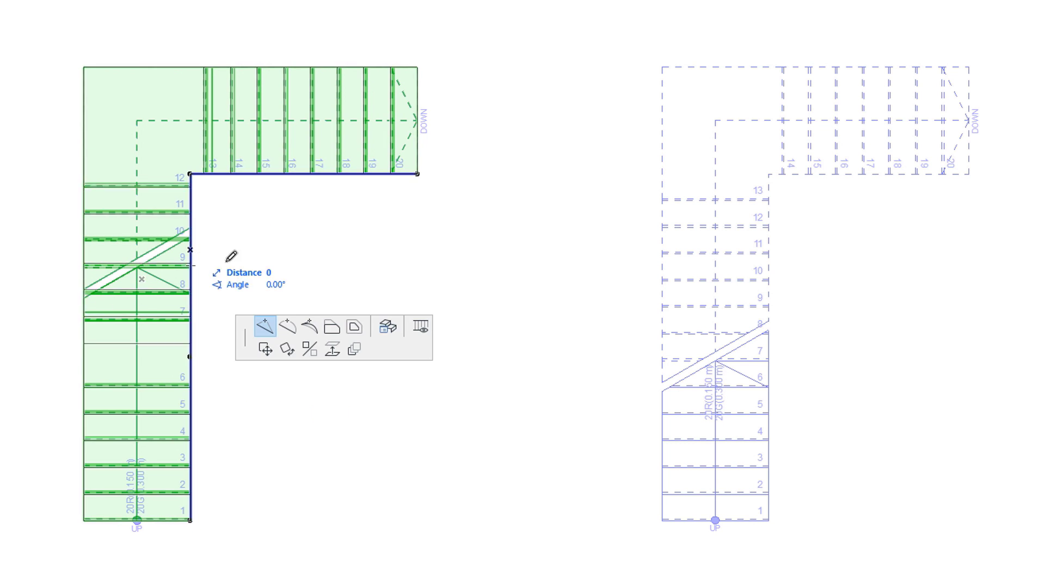
click(306, 329)
click(159, 274)
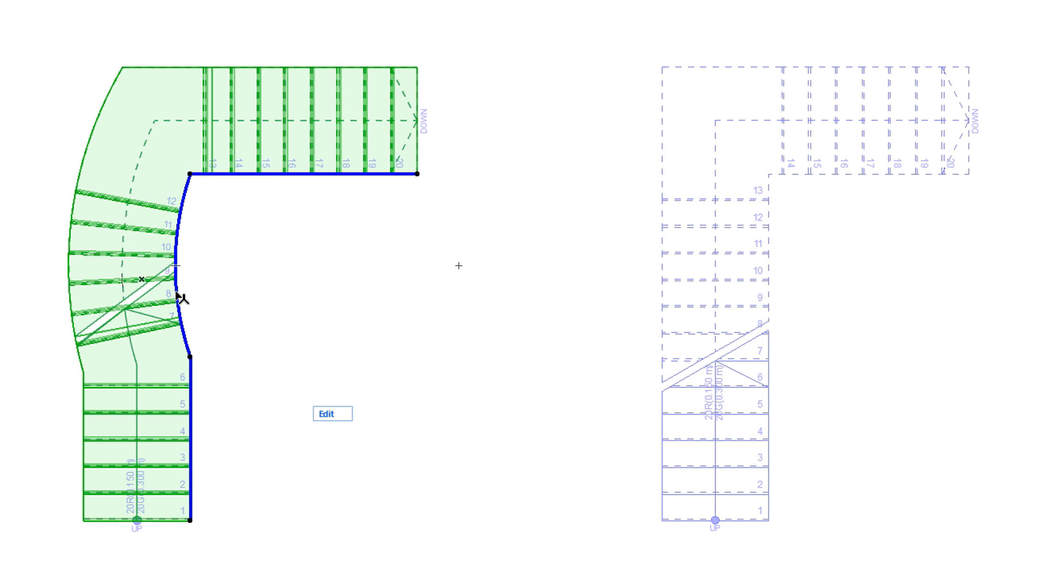
Change the curved segment of the left stair from a flight to a Landing.
click(180, 296)
click(389, 368)
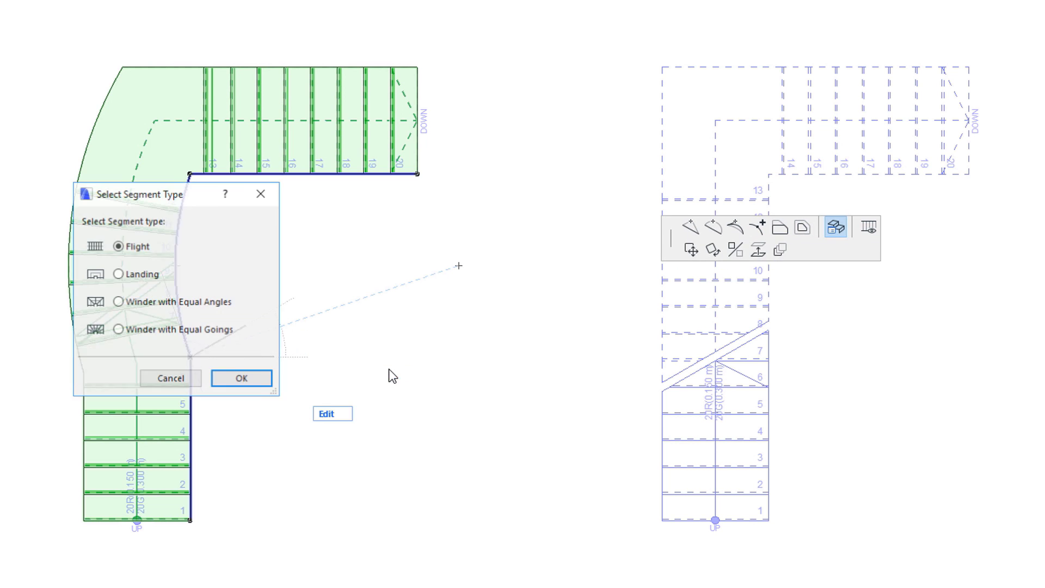
click(142, 279)
click(267, 385)
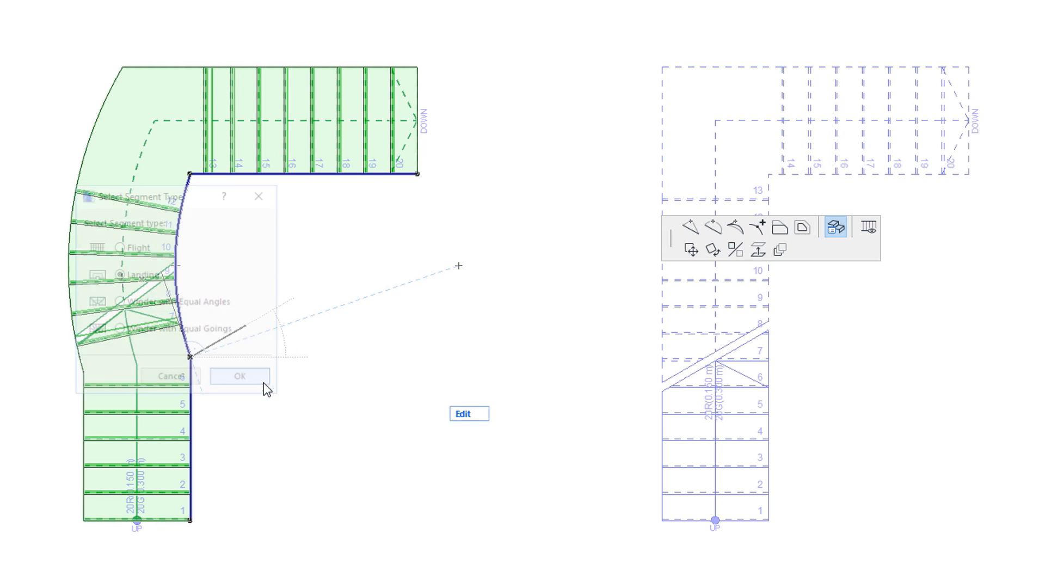
click(402, 369)
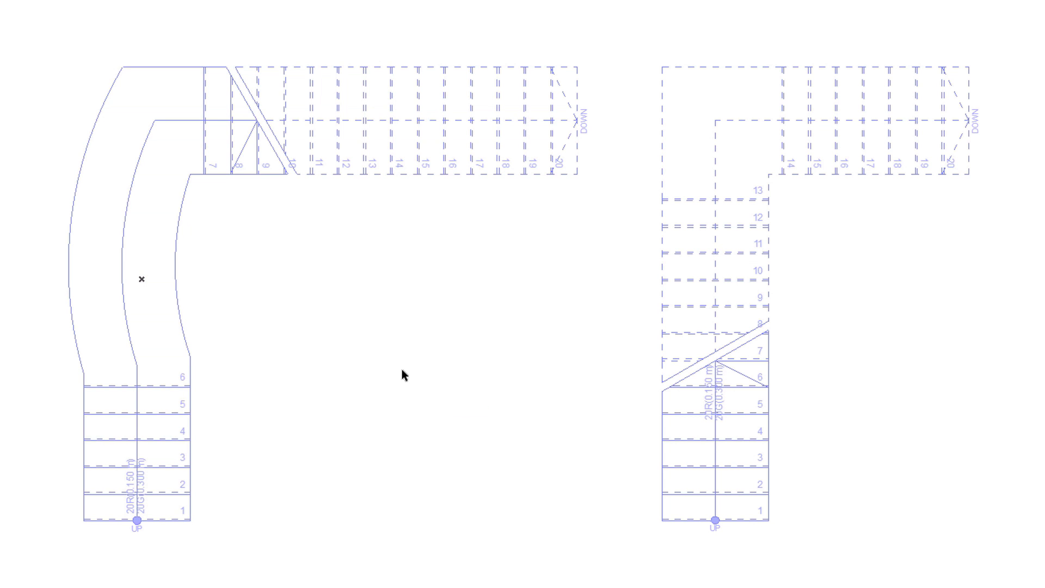
Move the right stair's outer boundary corner at the first step outward to widen the foot of the lower flight.
click(663, 347)
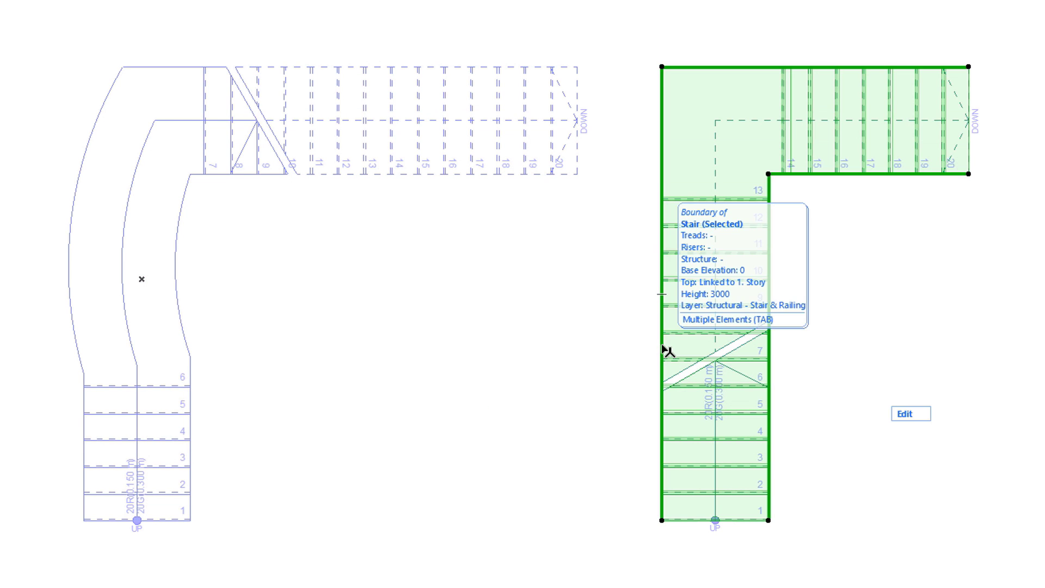
click(661, 520)
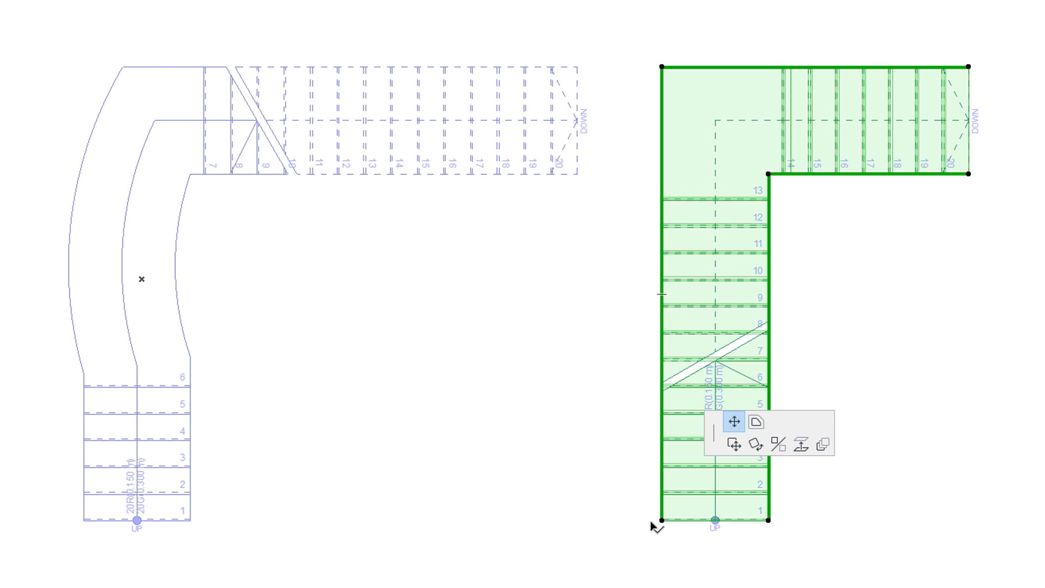
click(600, 521)
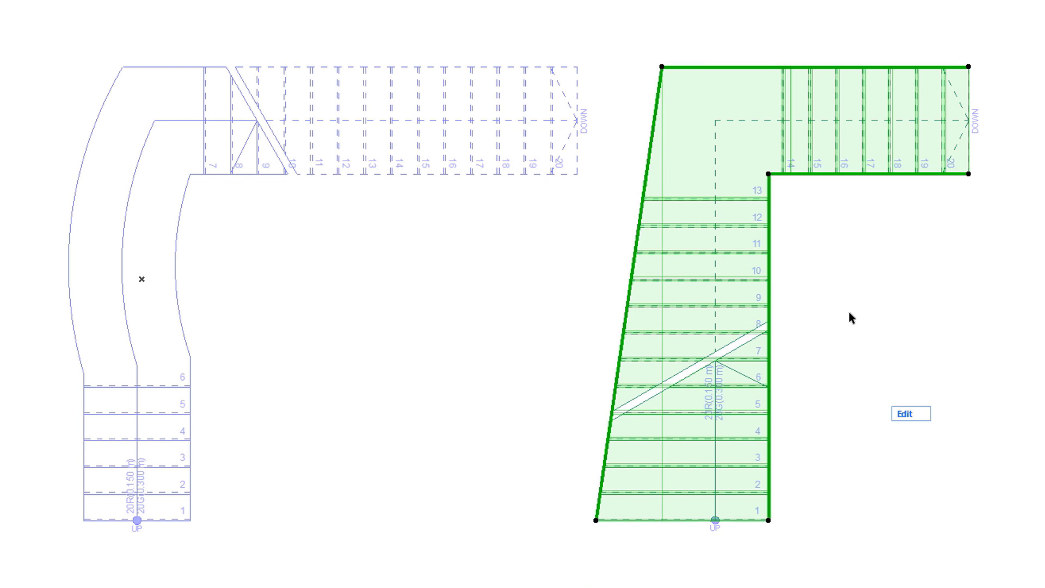
Curve the inner boundary edge of the right stair's lower flight outward into an arc.
click(774, 264)
click(882, 336)
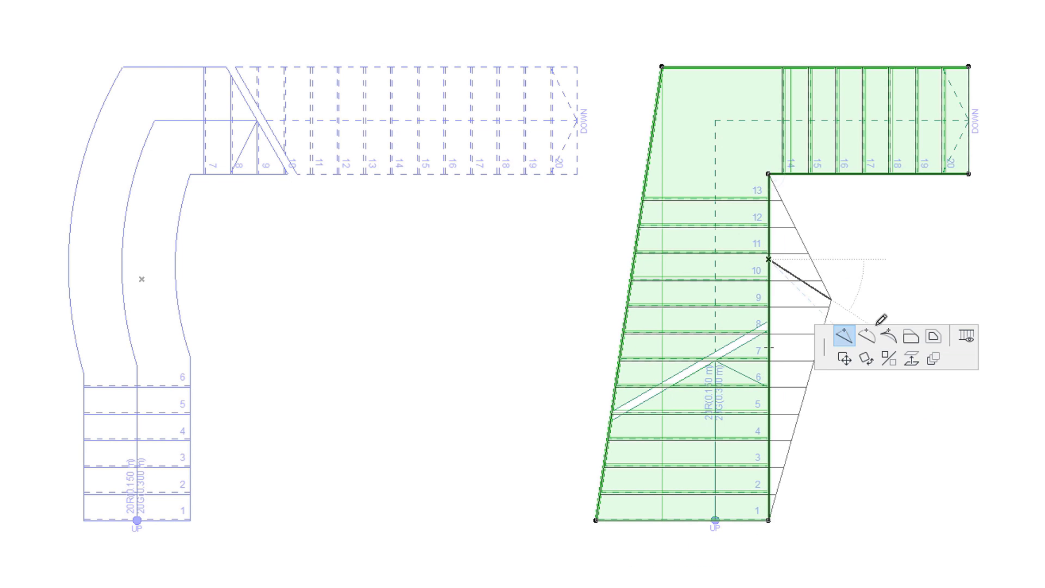
click(820, 312)
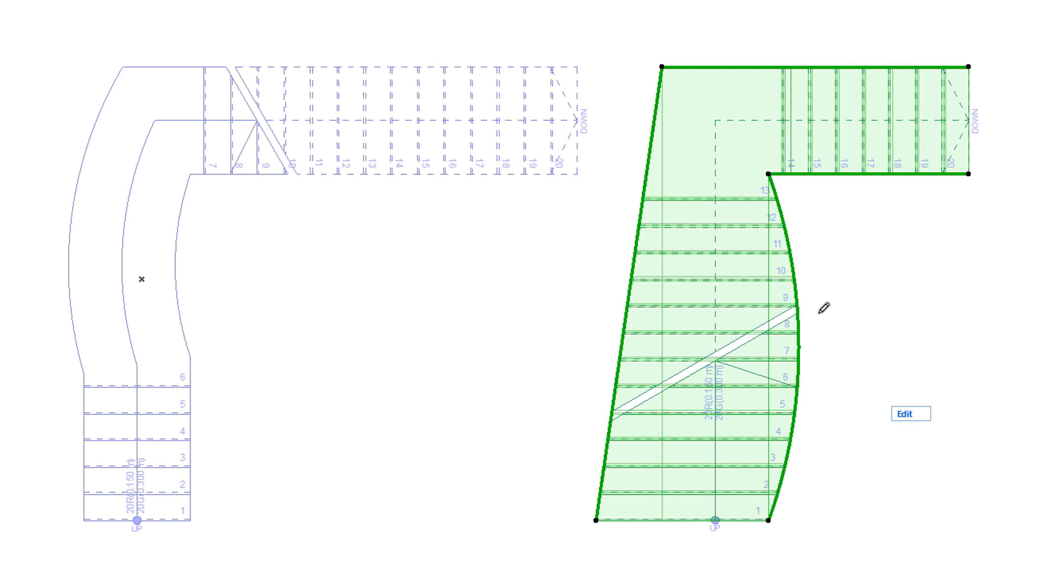
click(917, 313)
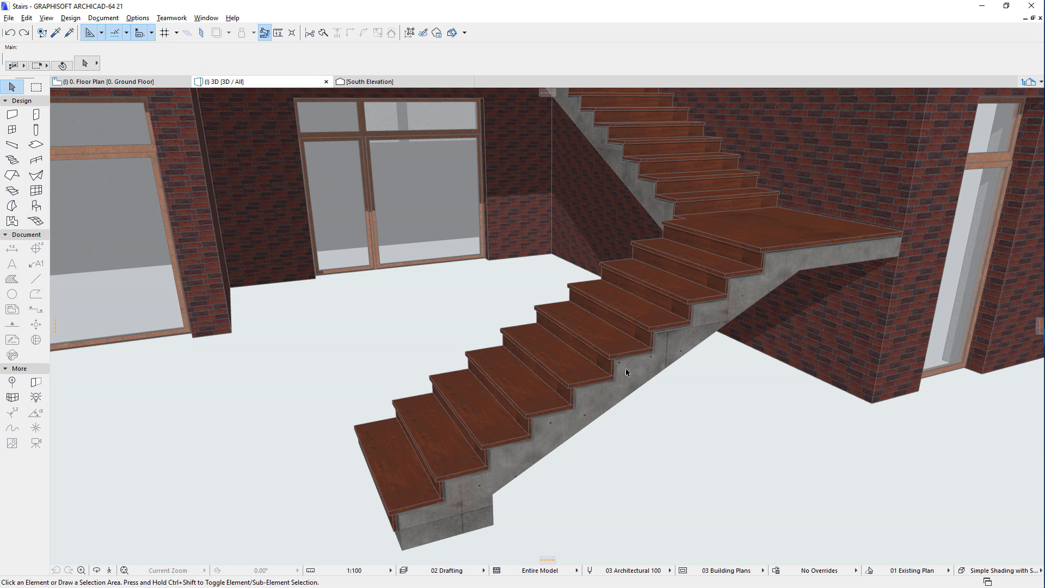
Open the 3D stair in edit mode and change two separate treads of the lower flight to Built-In Tread.
double_click(626, 358)
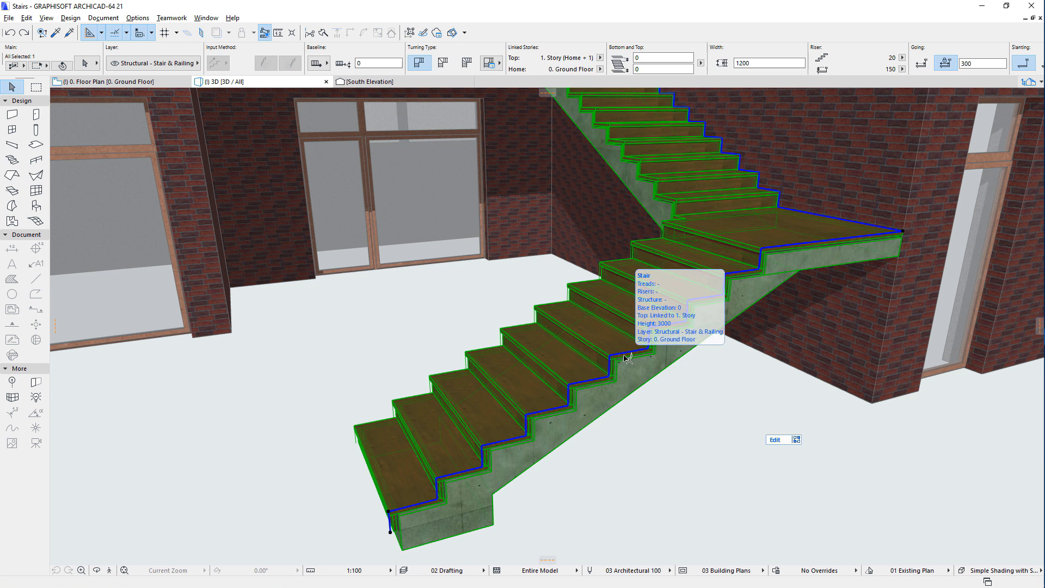
click(778, 440)
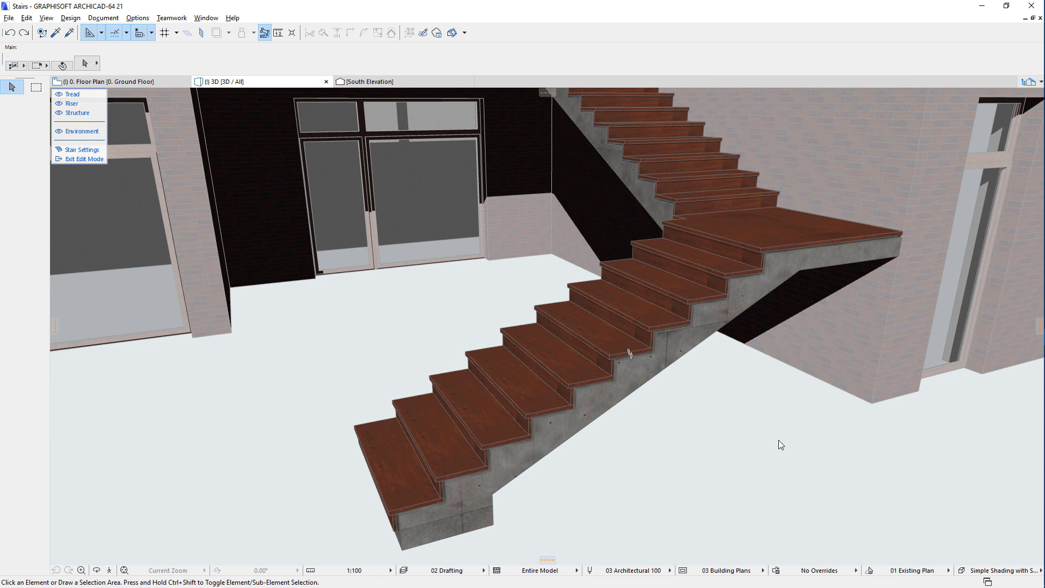
click(676, 298)
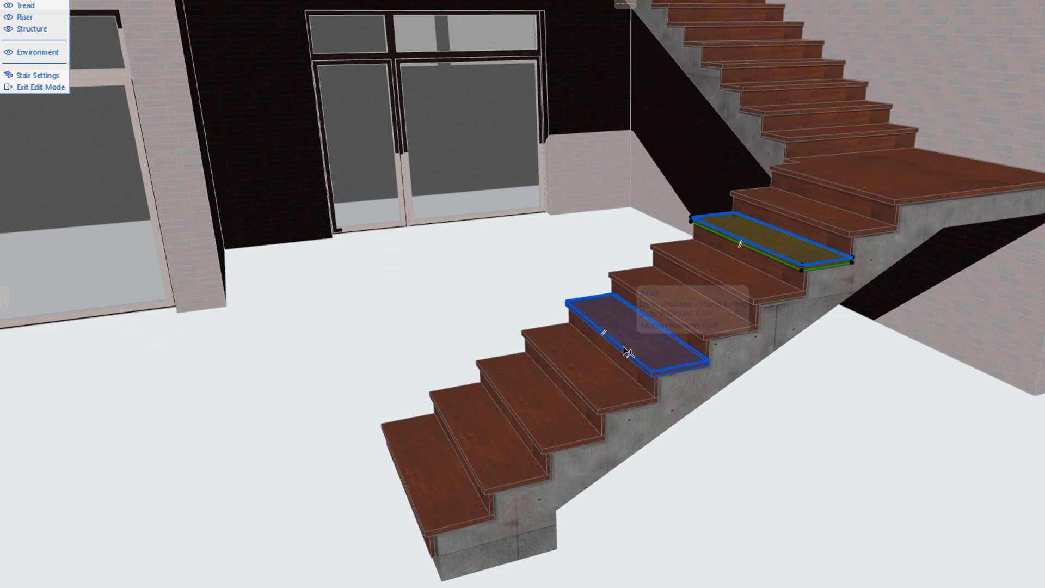
shift+click(548, 365)
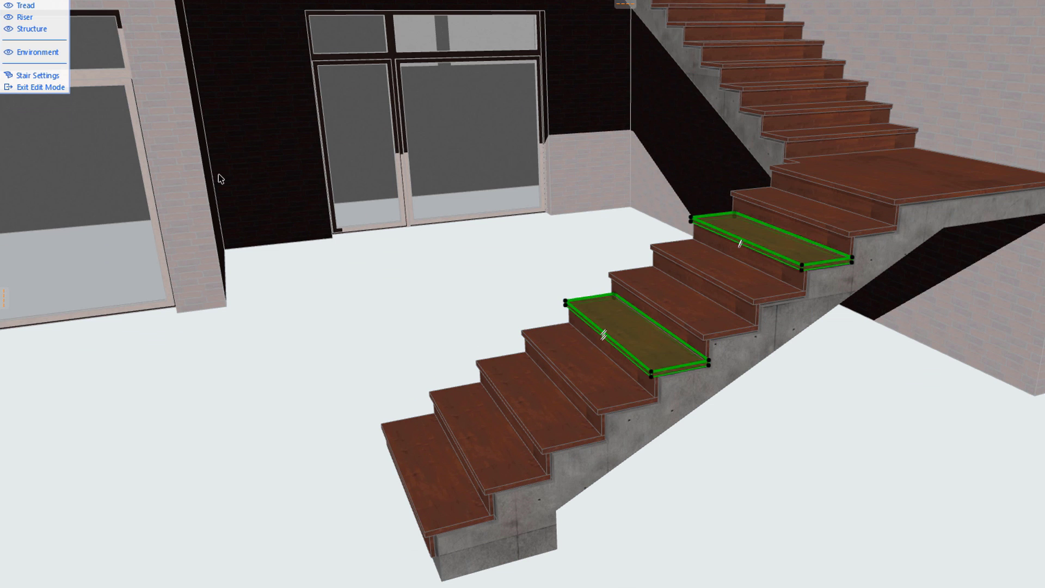
key(ctrl+t)
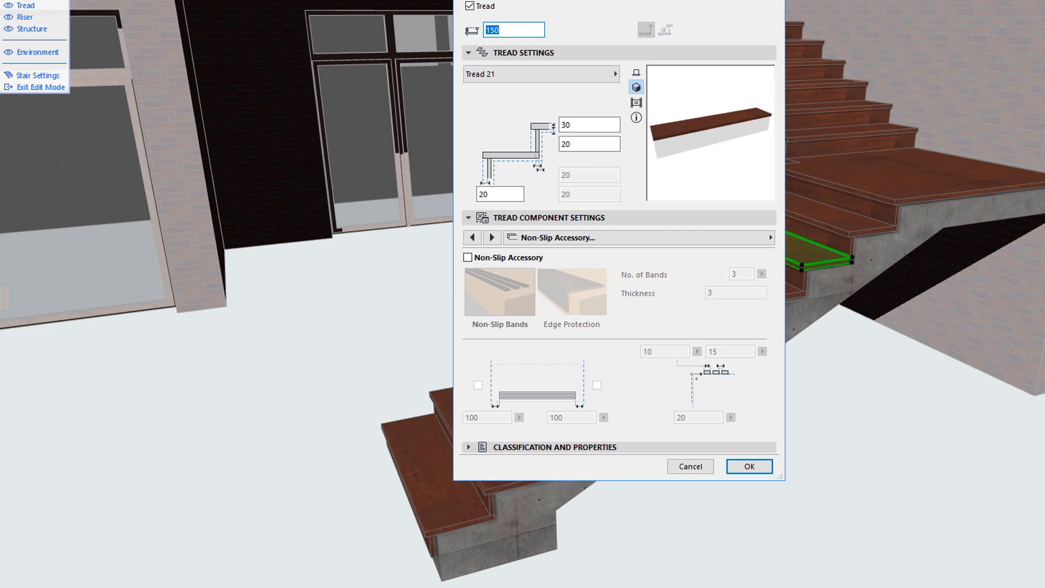
click(523, 81)
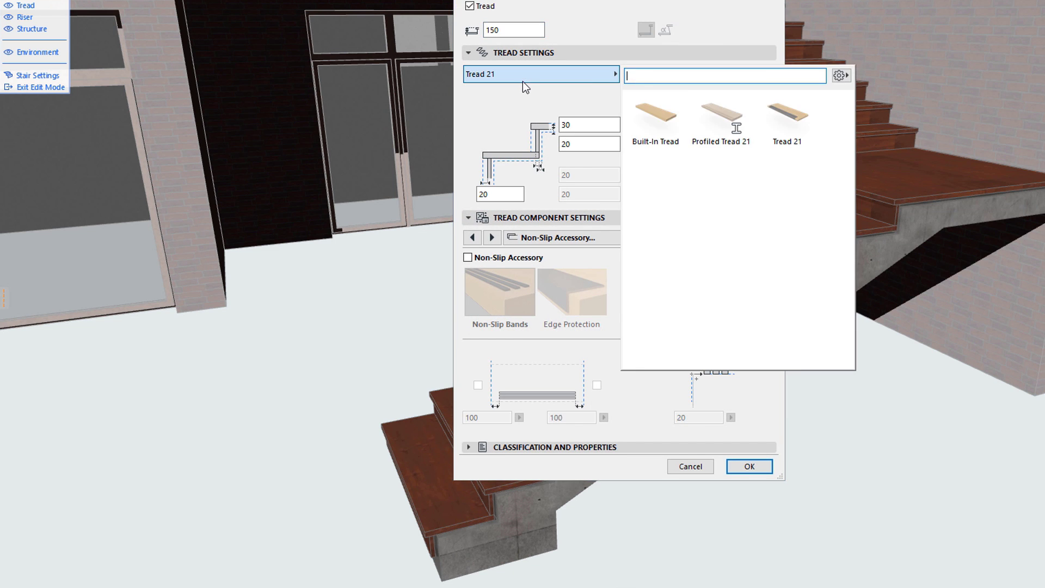
click(657, 114)
click(750, 466)
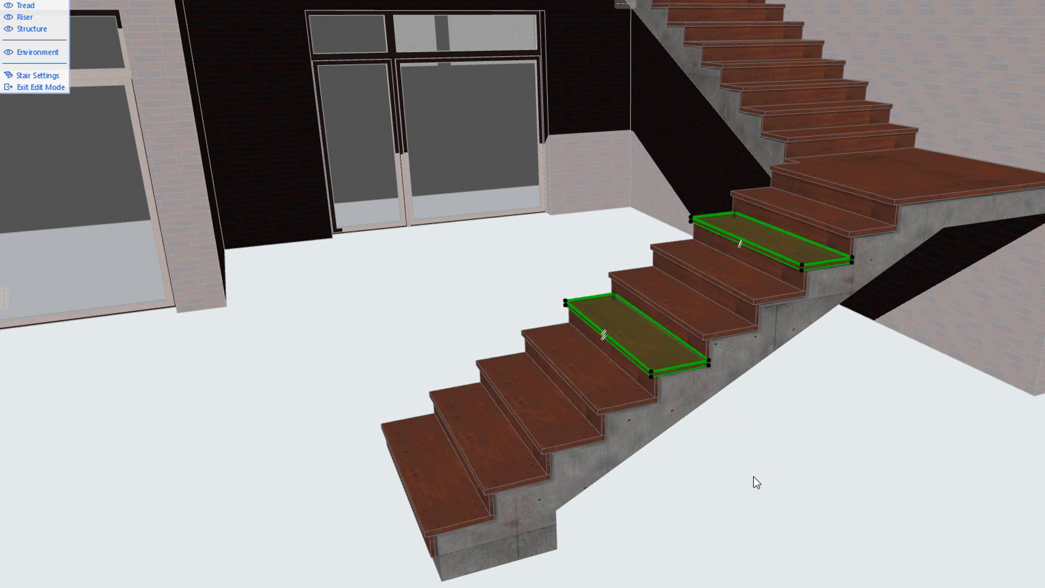
Add a Non-Slip Accessory with Edge Protection to the two lowest treads.
click(455, 435)
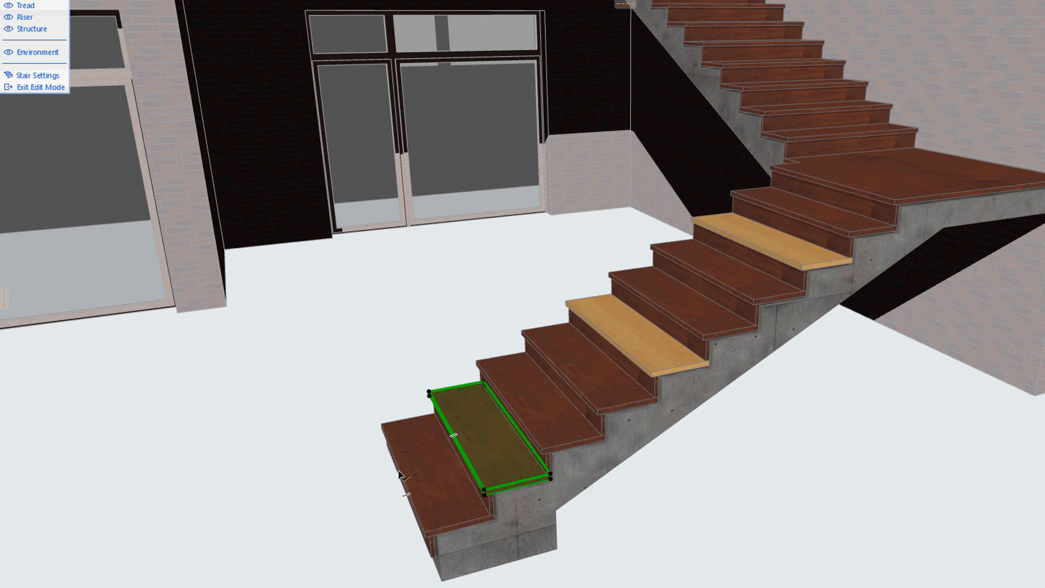
shift+click(415, 505)
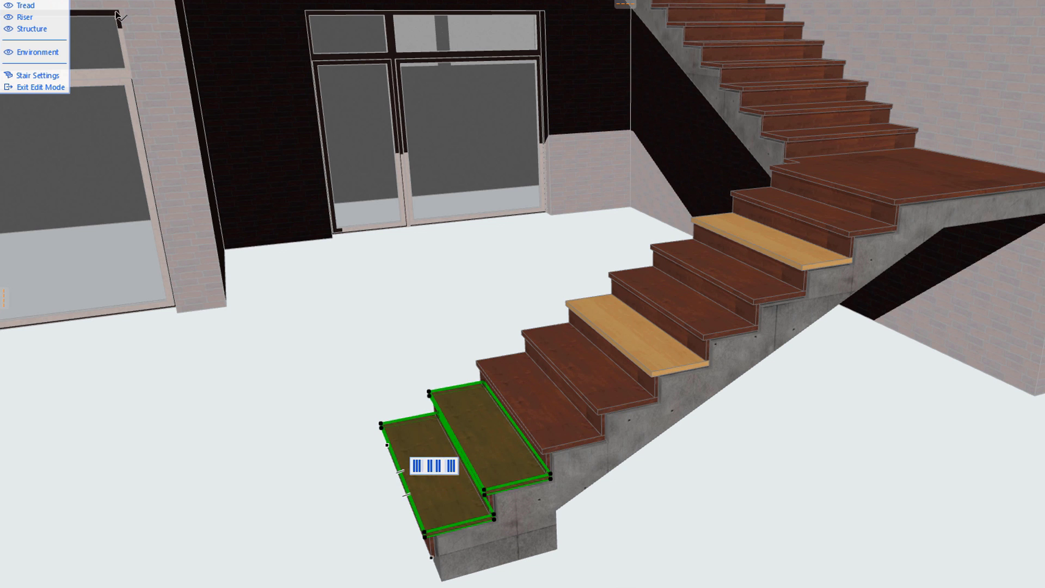
key(ctrl+t)
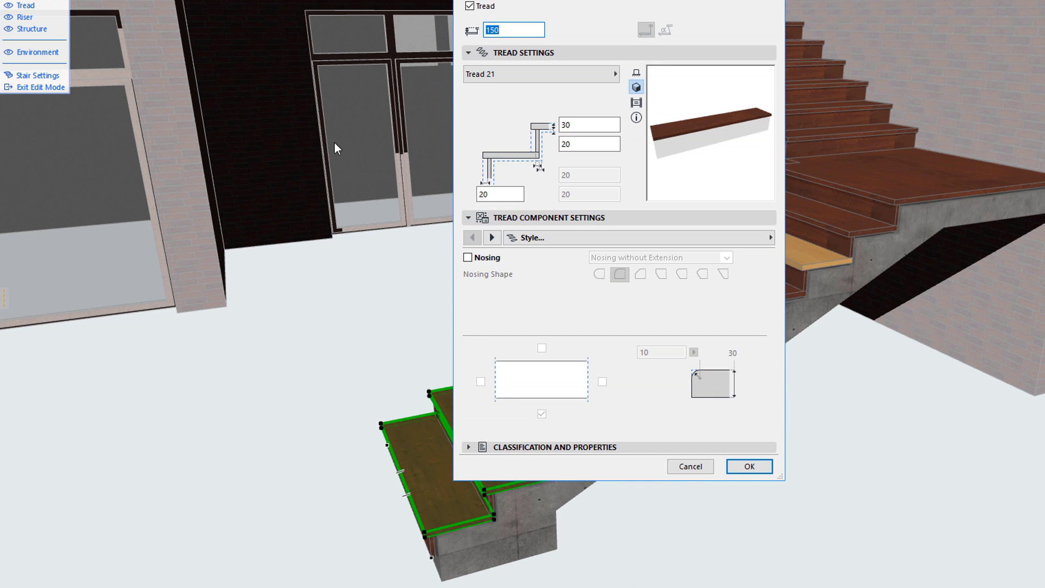
click(493, 237)
click(492, 238)
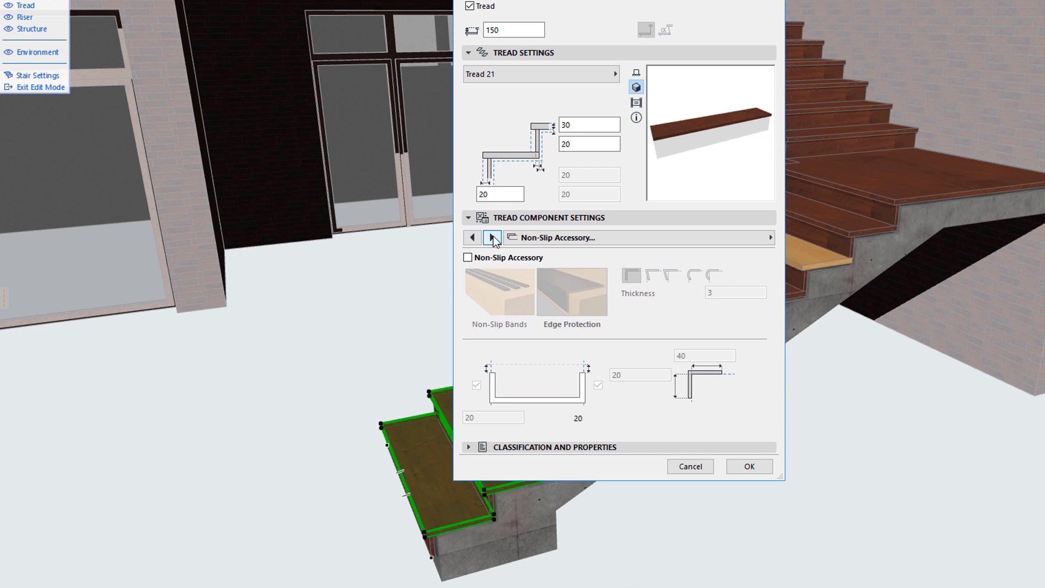
click(507, 258)
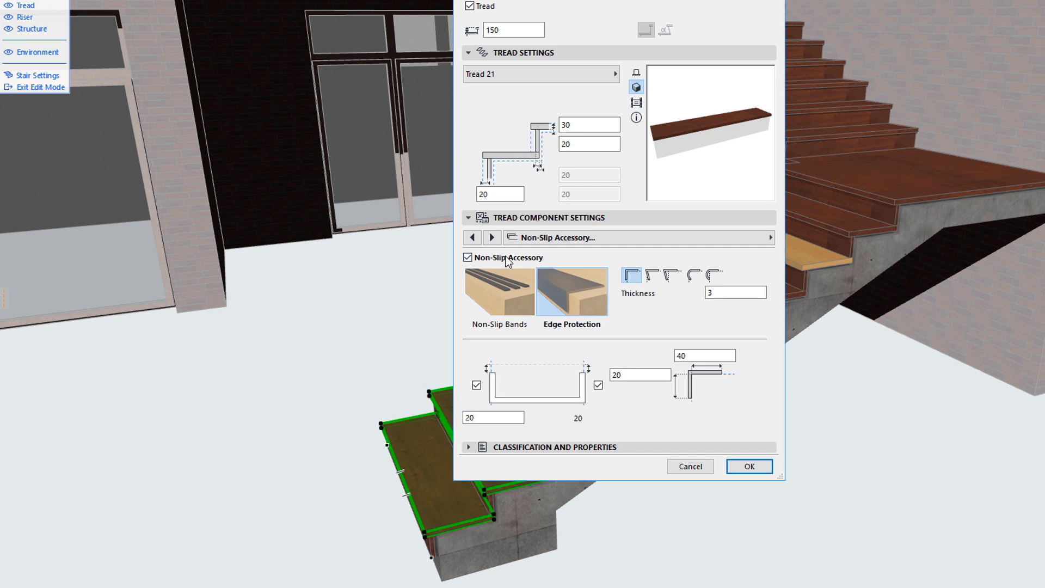
click(749, 466)
click(737, 484)
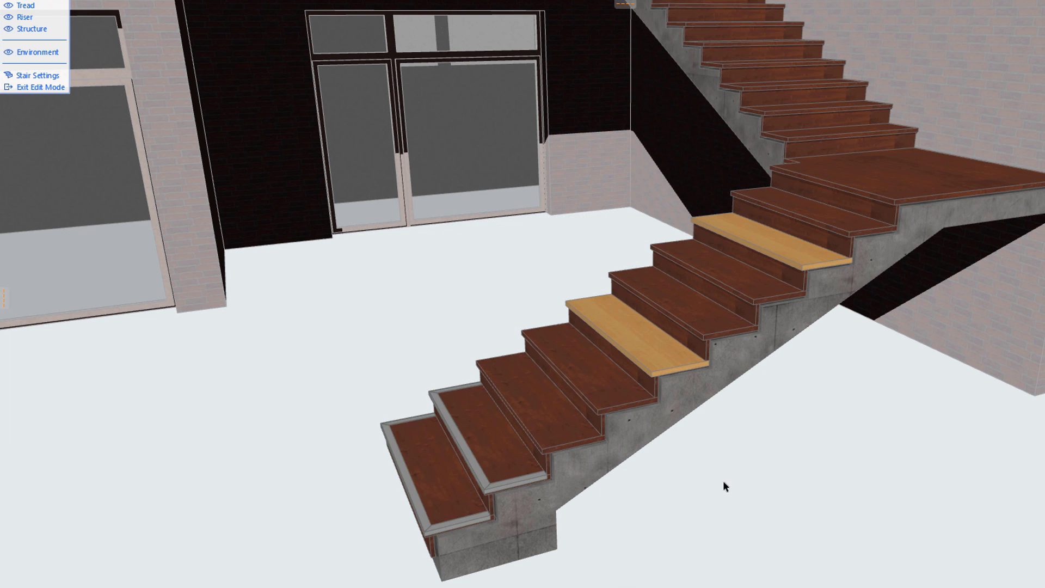
Curve the front edge of the second tread from the bottom outward with an arc radius of 2000.
scroll(723, 481, up, 5)
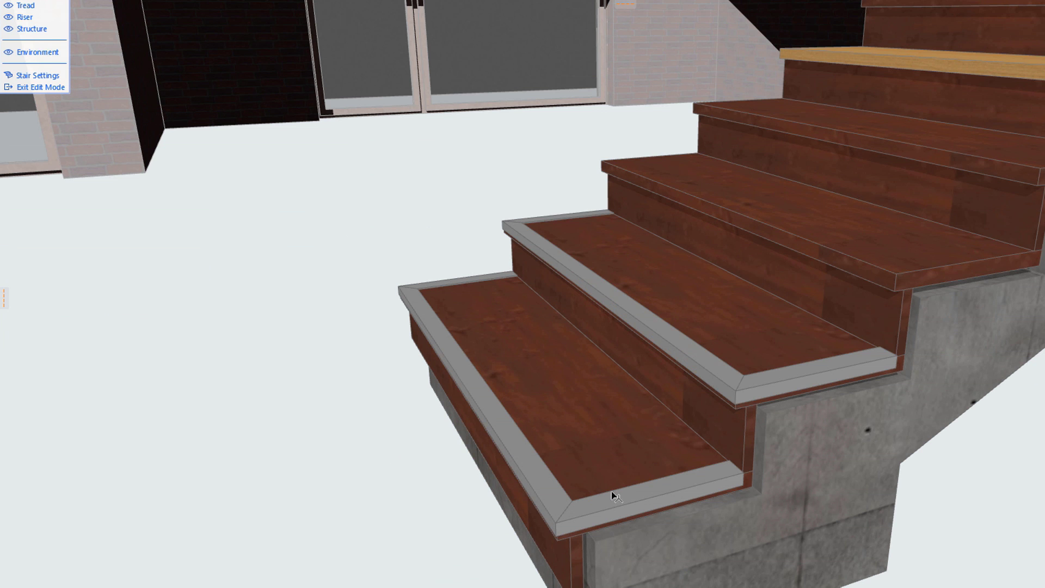
click(630, 314)
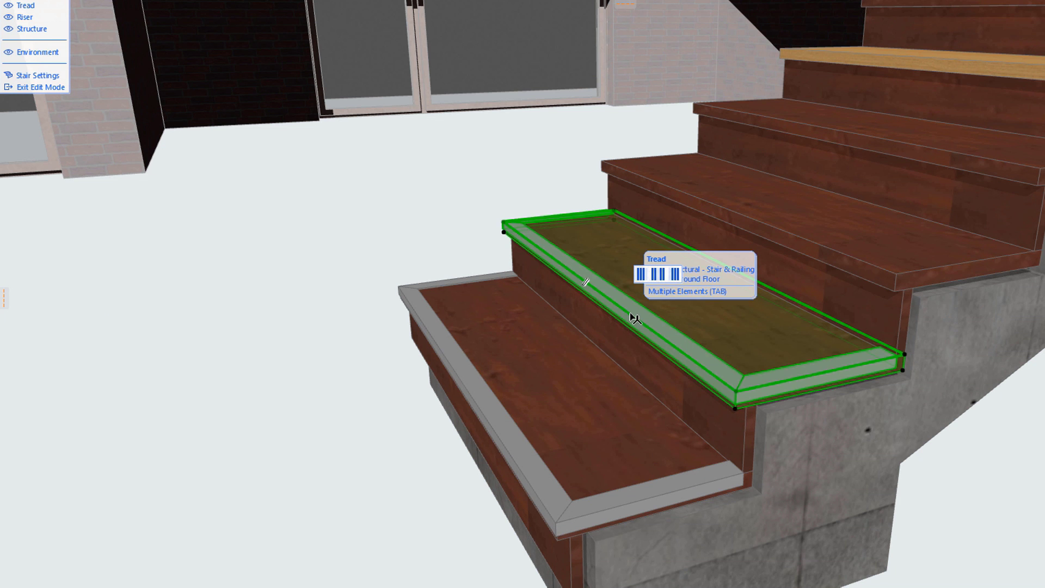
click(630, 314)
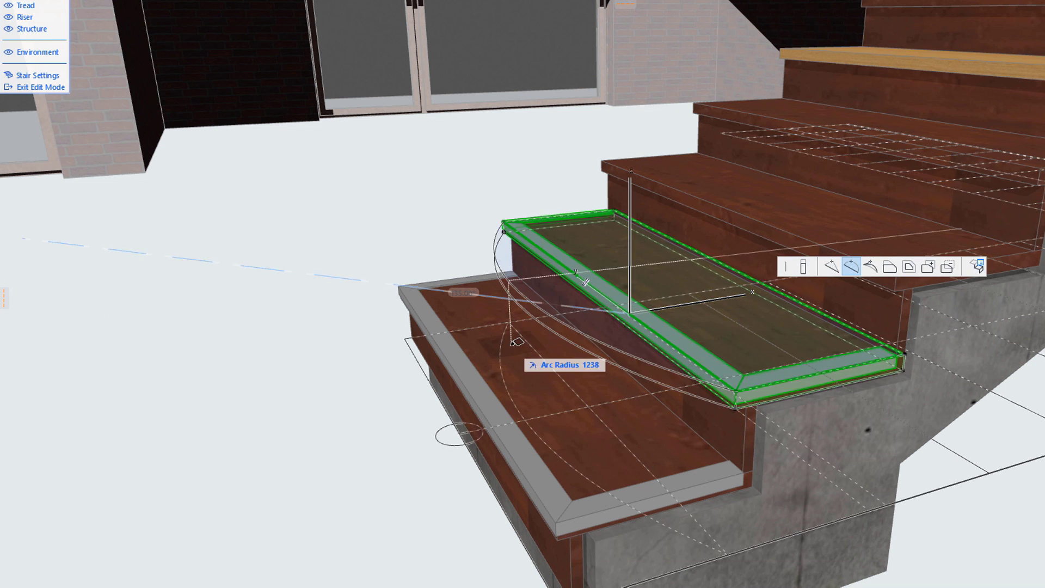
text(2000)
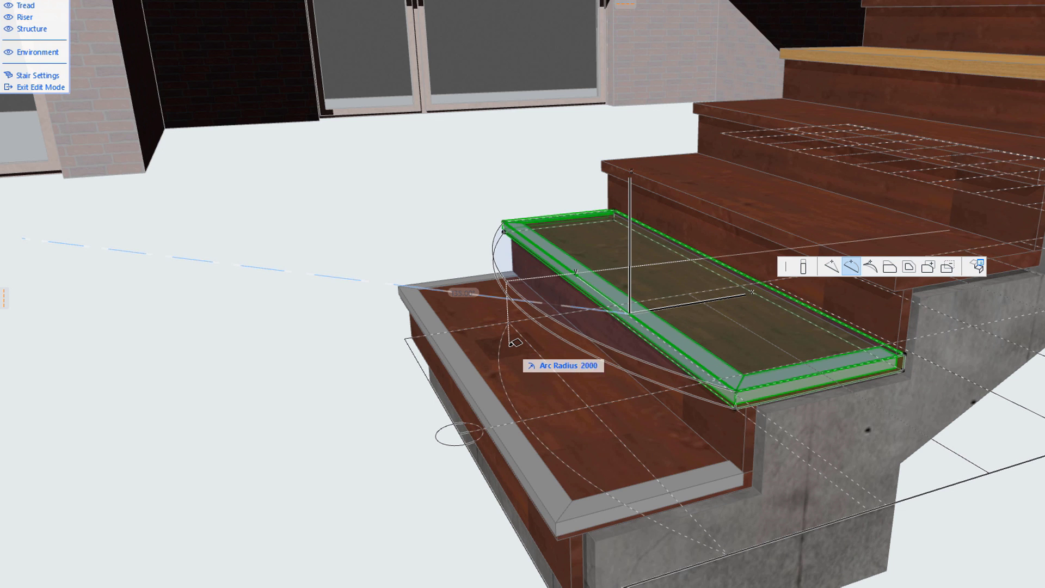
key(Return)
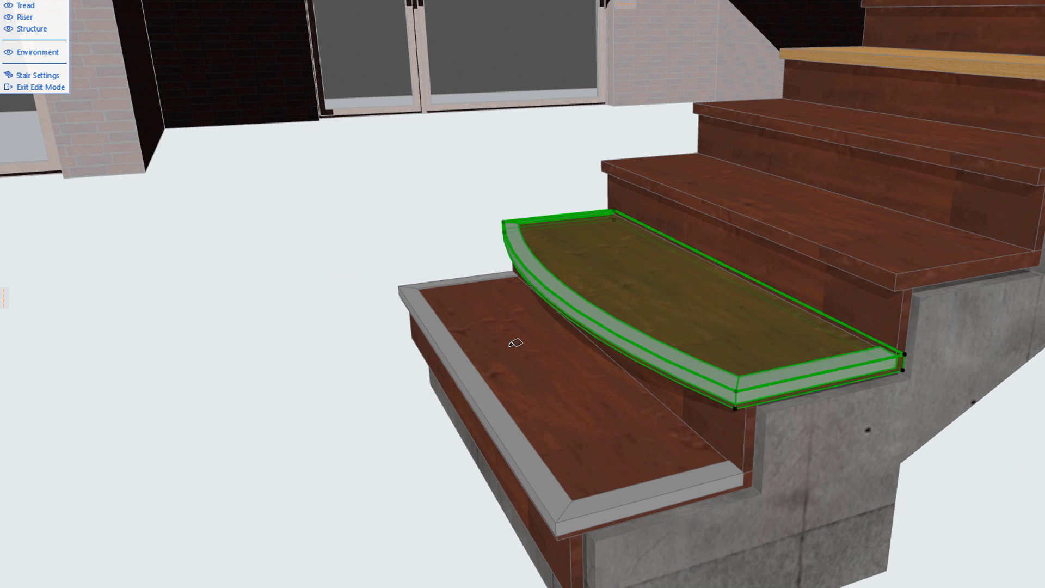
Curve the front edge of the lowest tread outward with an arc radius of 2000.
click(471, 398)
click(471, 398)
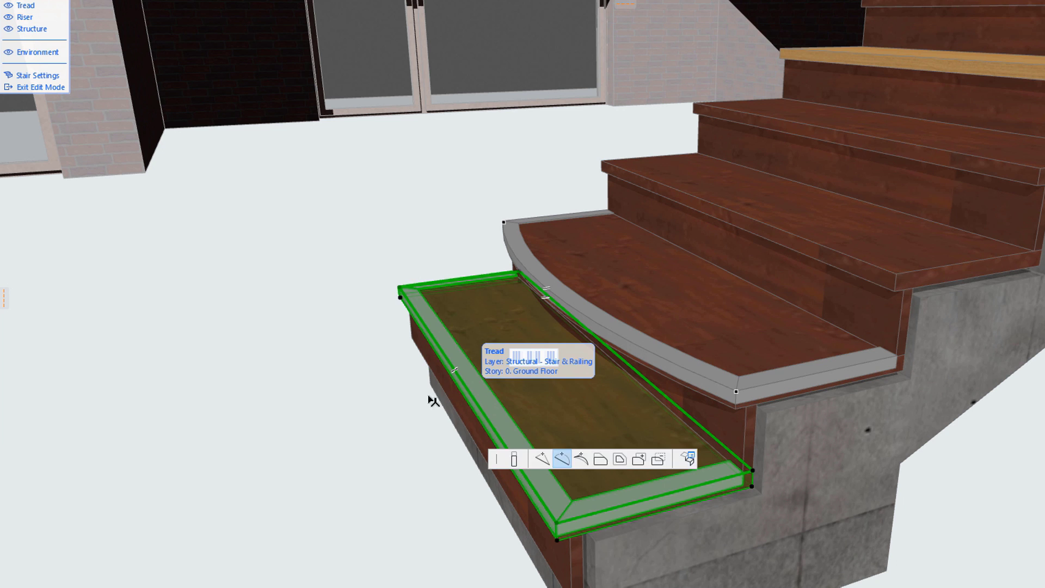
text(20)
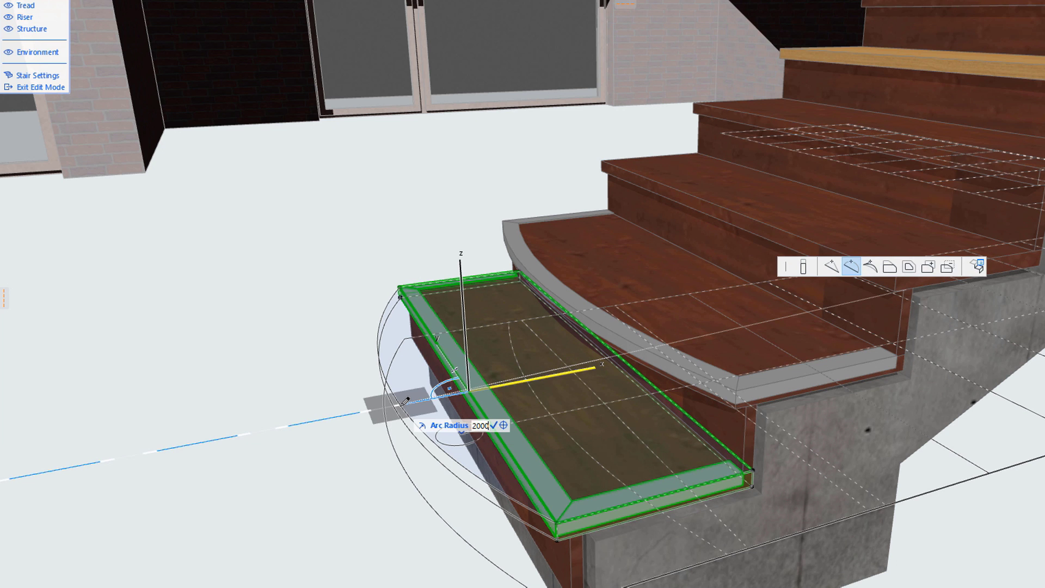
text(00)
key(Return)
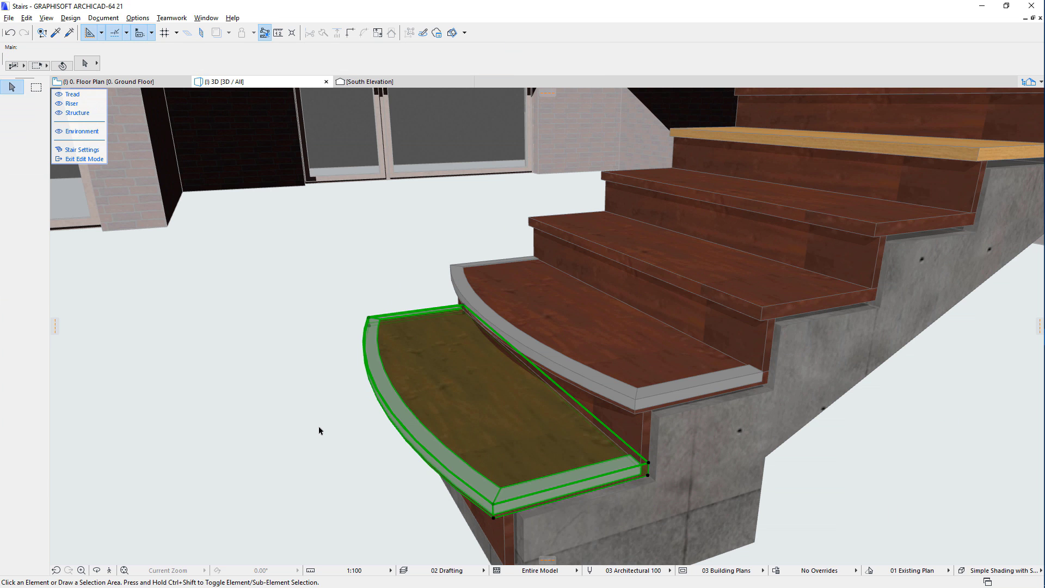
click(320, 431)
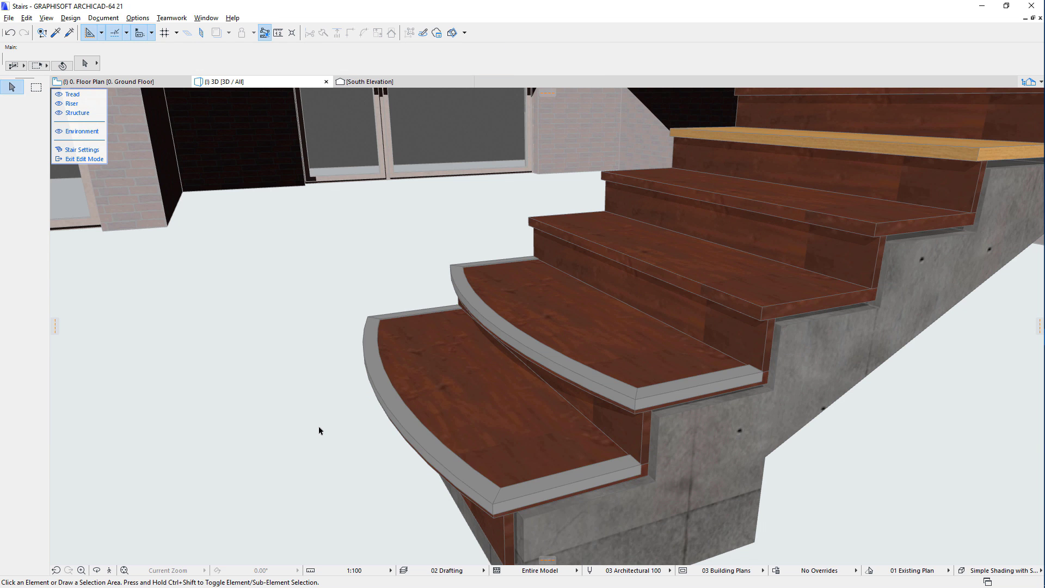
In the South Elevation, raise the lowest tread of the flight by a Z offset of 50.
click(431, 83)
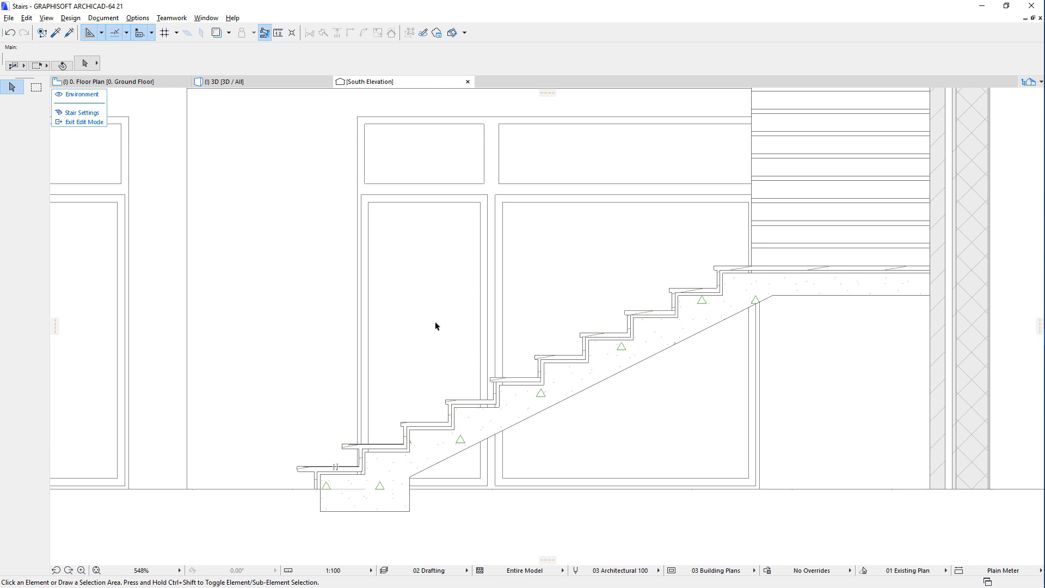
scroll(303, 530, up, 8)
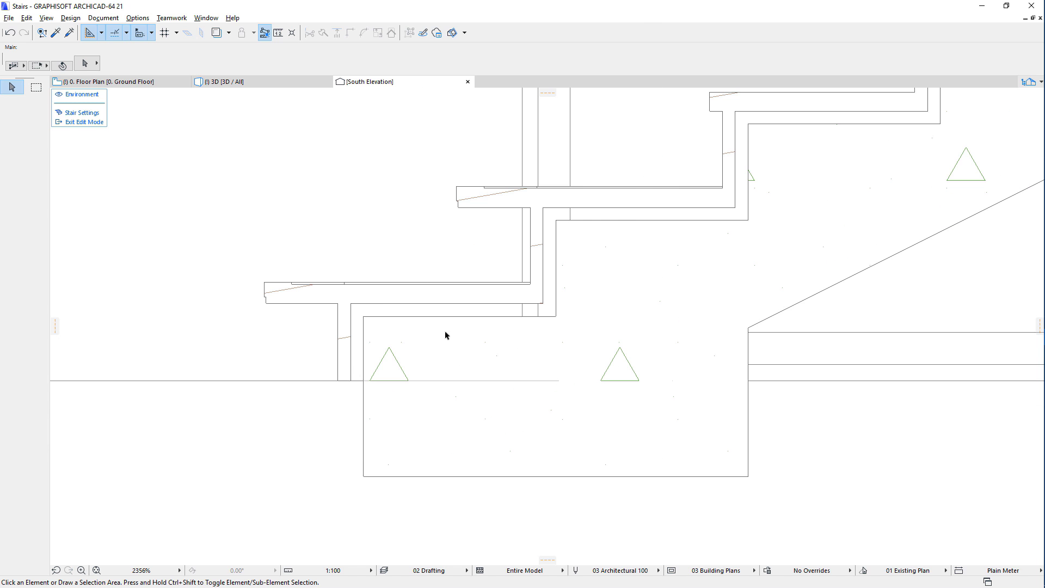
mouse_move(479, 290)
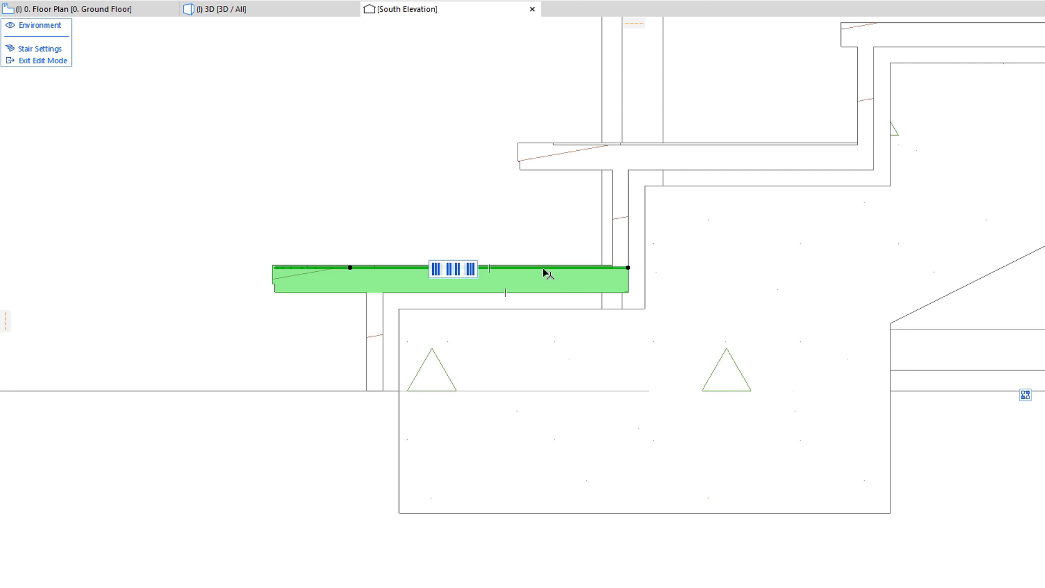
click(545, 273)
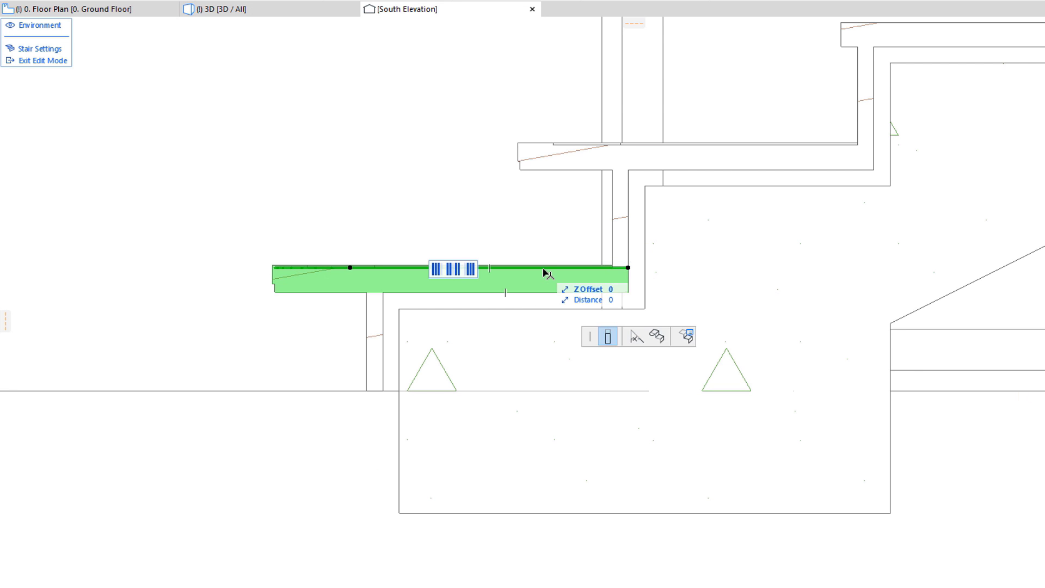
text(50)
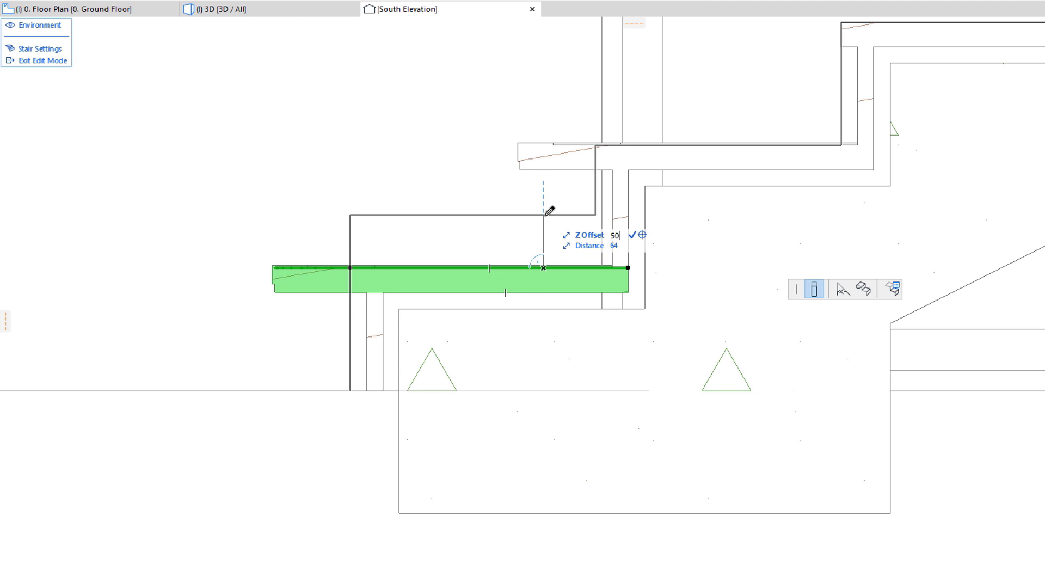
key(Return)
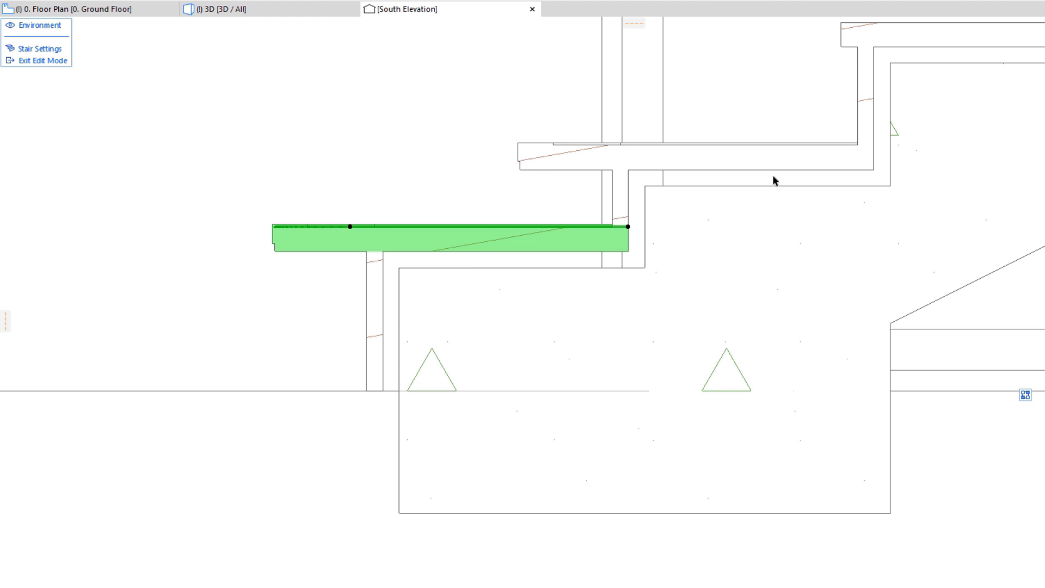
Raise the second tread from the bottom by a Z offset of 25.
click(772, 145)
text(2)
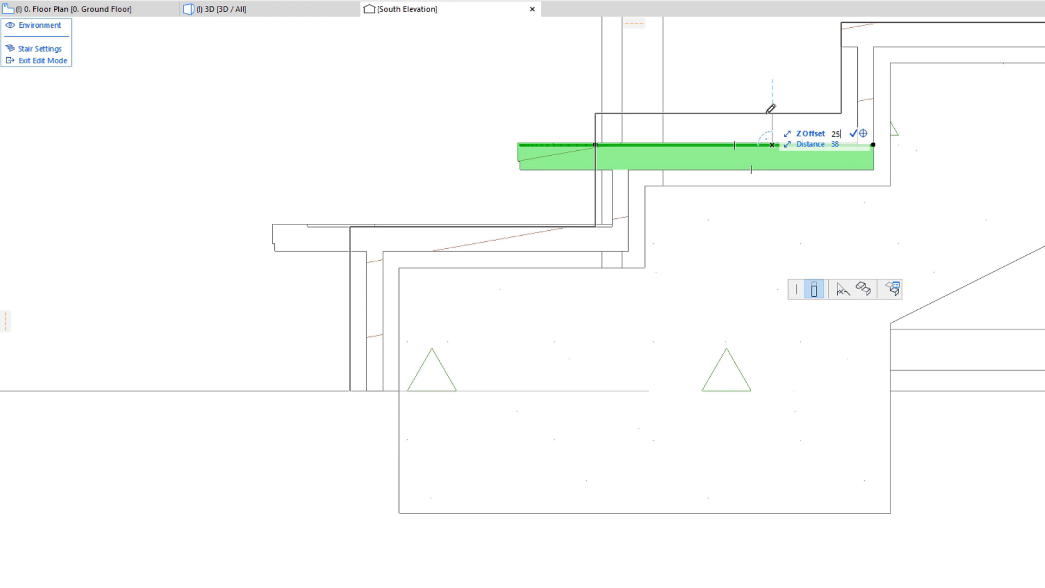
text(5)
key(Return)
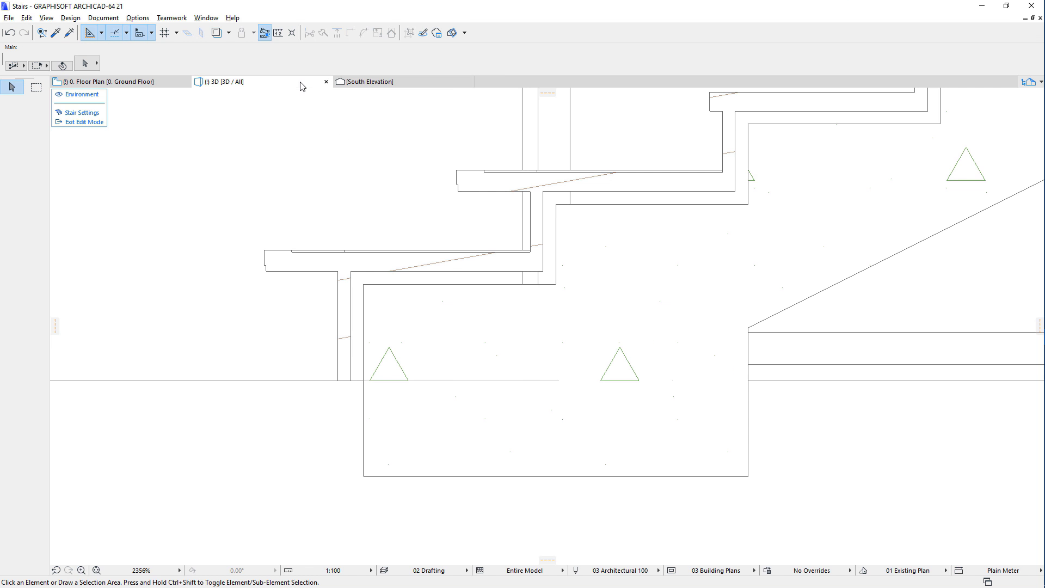
In the 3D view, change the risers beneath the two Built-In Treads to Built-In Riser.
click(300, 82)
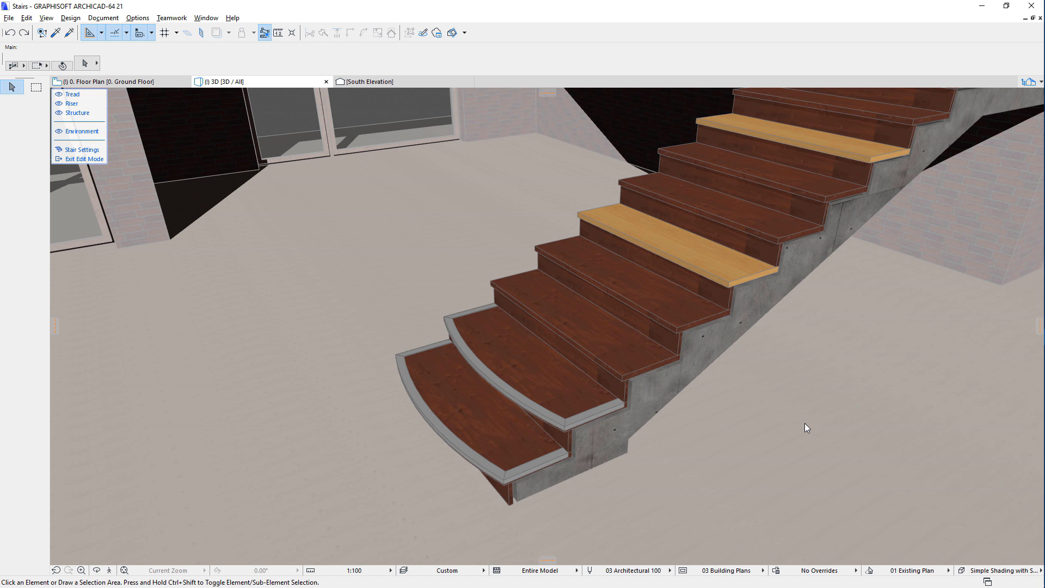
click(836, 174)
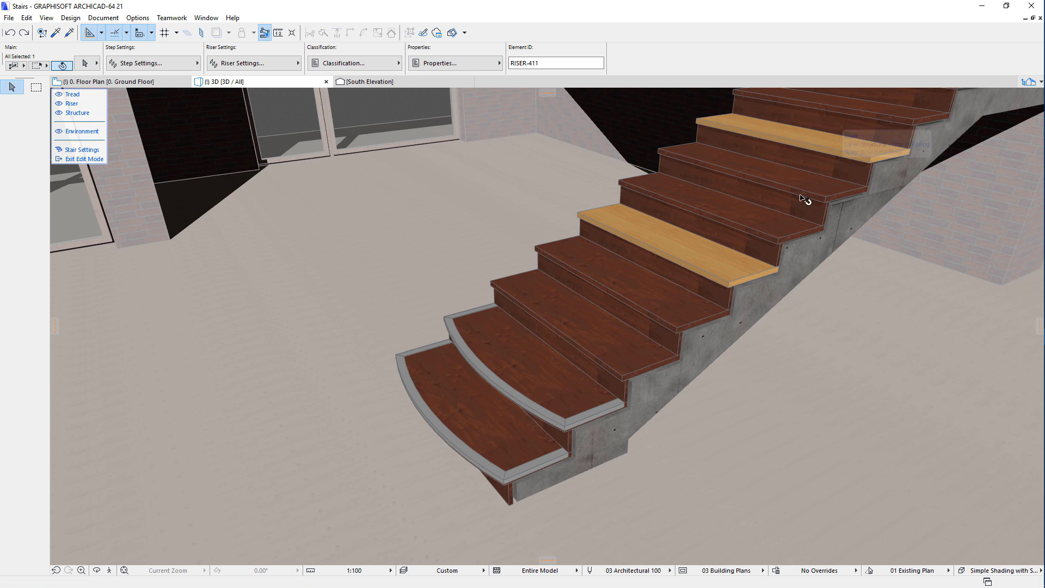
shift+click(718, 295)
click(85, 64)
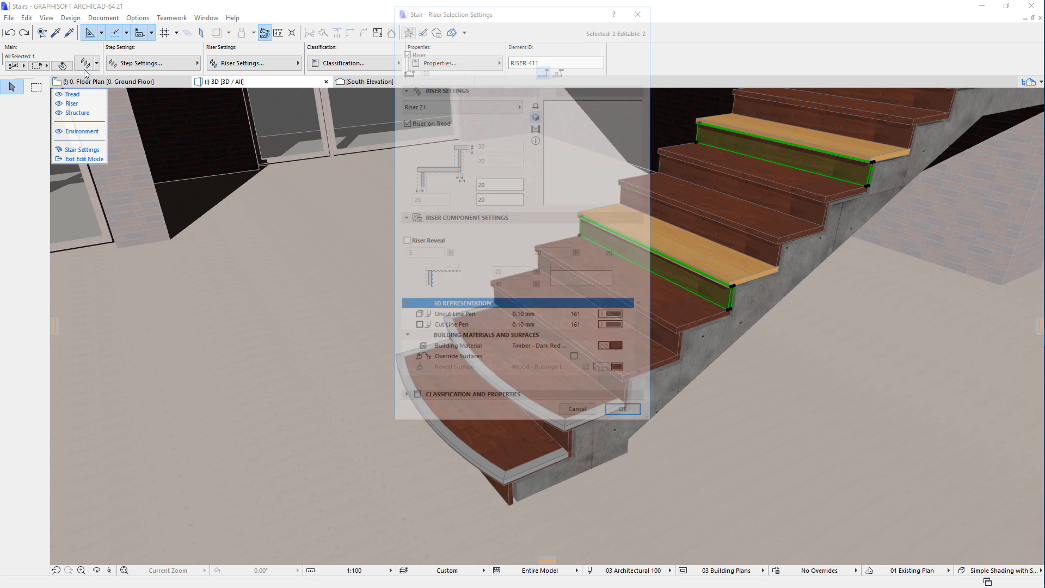
click(516, 103)
click(557, 144)
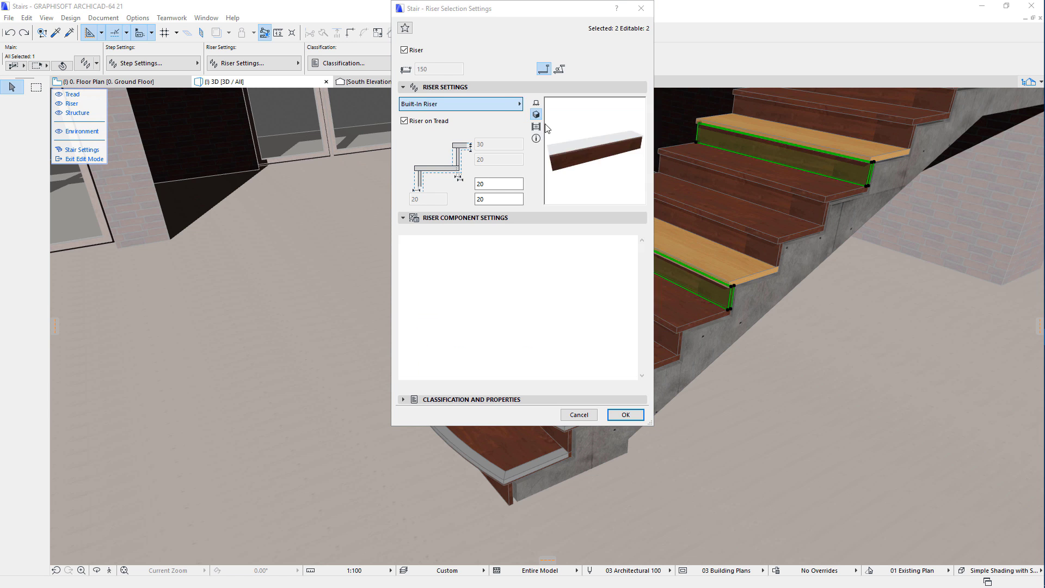
click(626, 415)
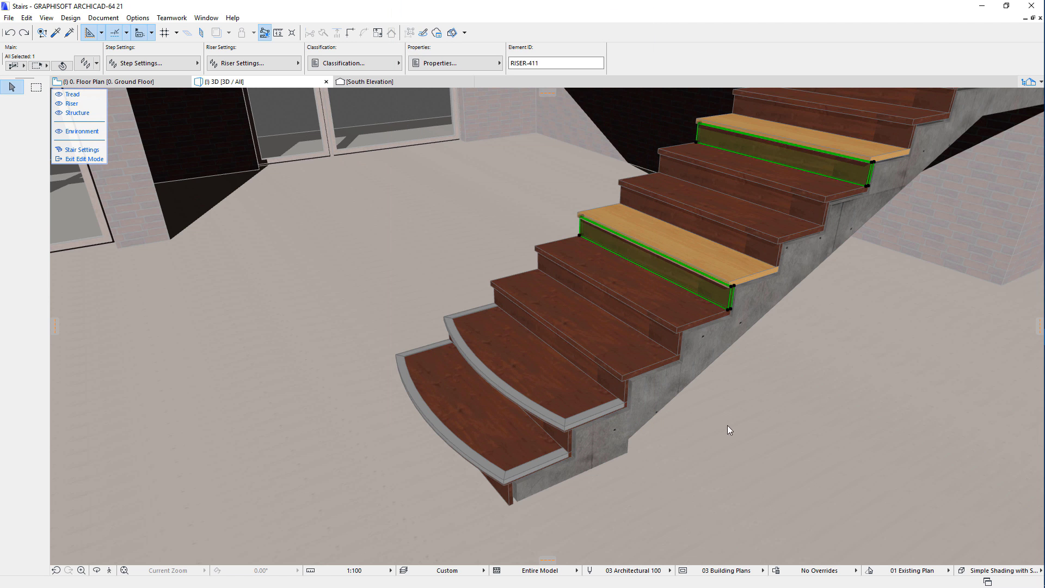
click(761, 430)
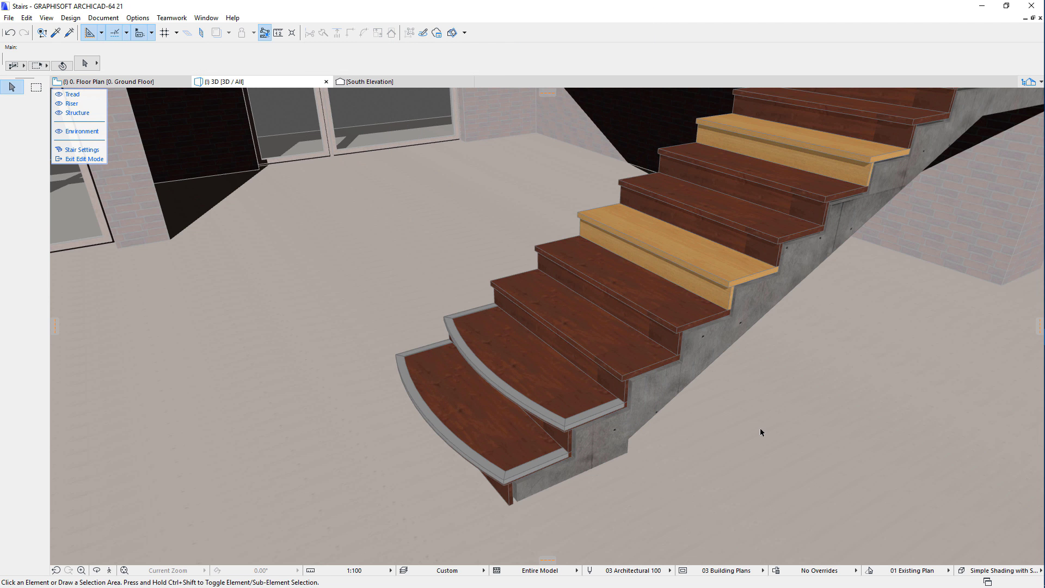
Enable Riser Reveal for the two lowest risers and give the reveal a grey surface.
click(566, 438)
shift+click(501, 492)
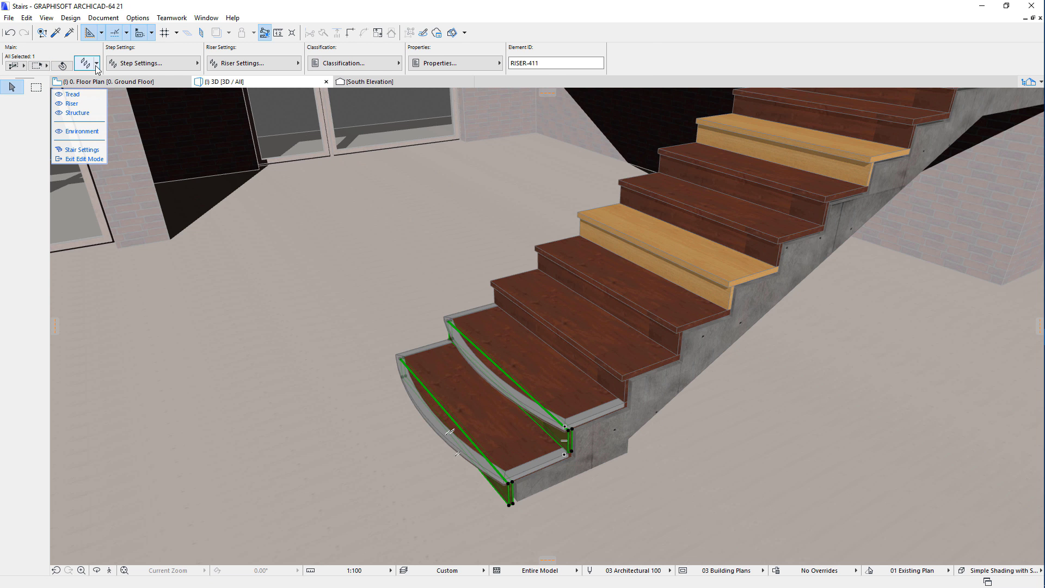
key(ctrl+t)
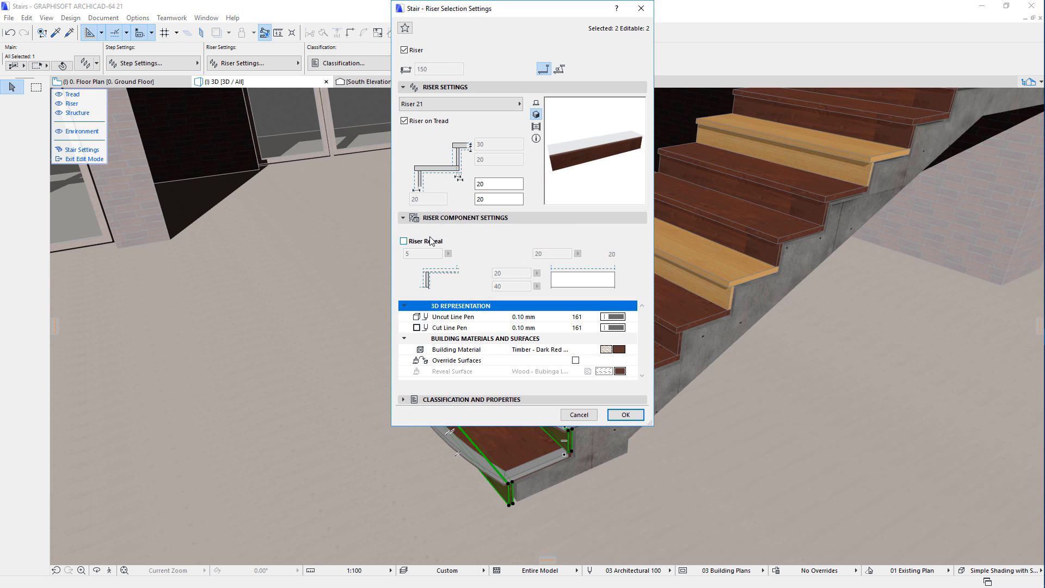
click(431, 241)
click(634, 370)
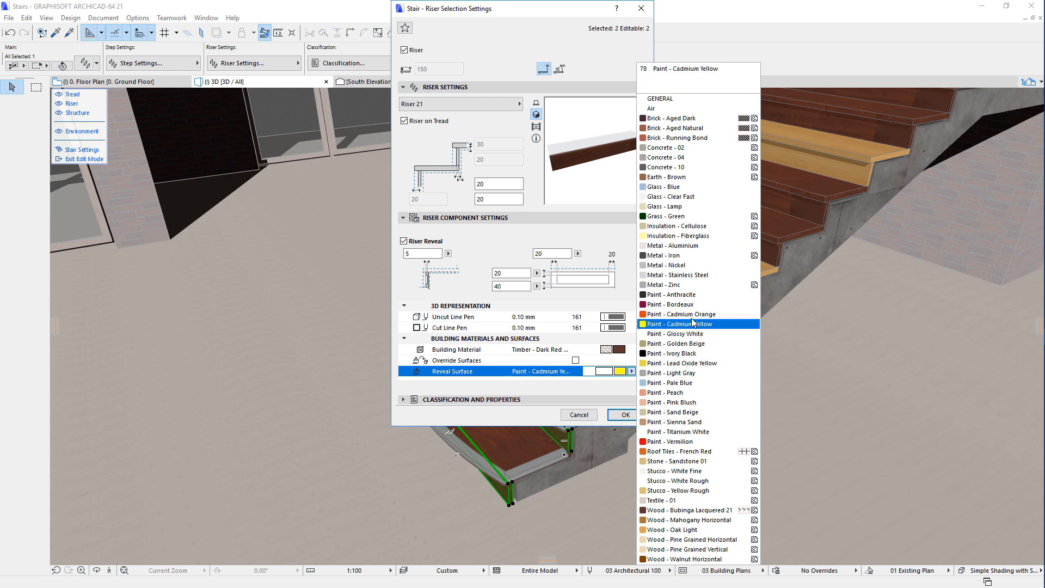
click(675, 292)
click(615, 412)
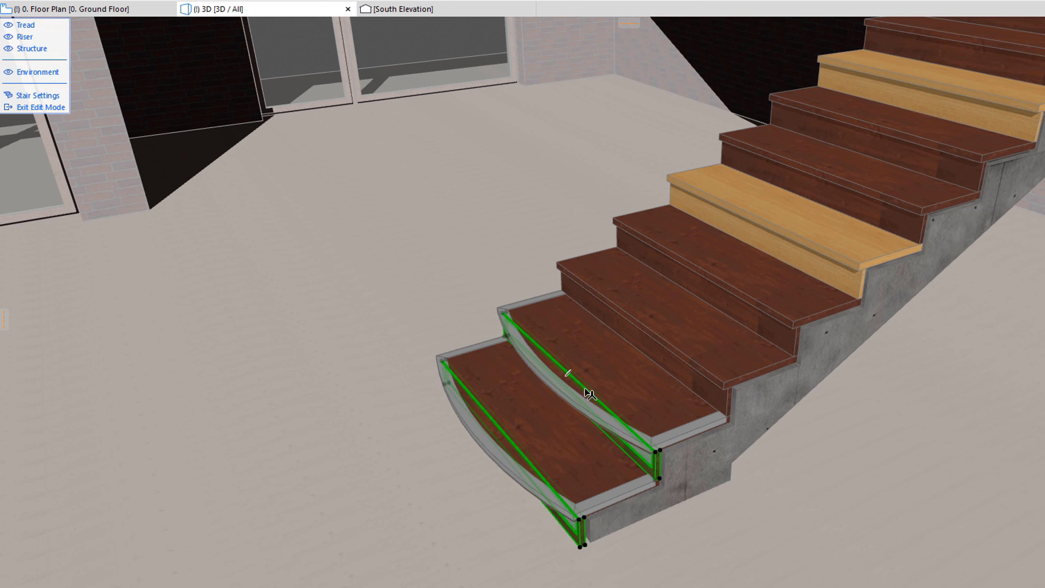
Curve the two lowest risers outward to follow their treads, each with an arc radius of 2000.
click(569, 373)
click(827, 288)
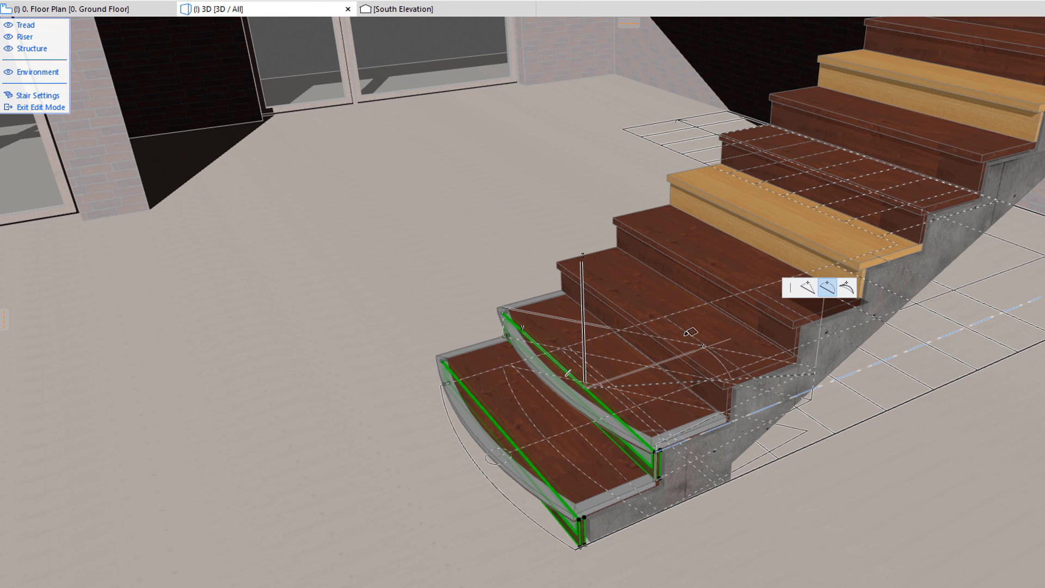
text(2000)
key(Return)
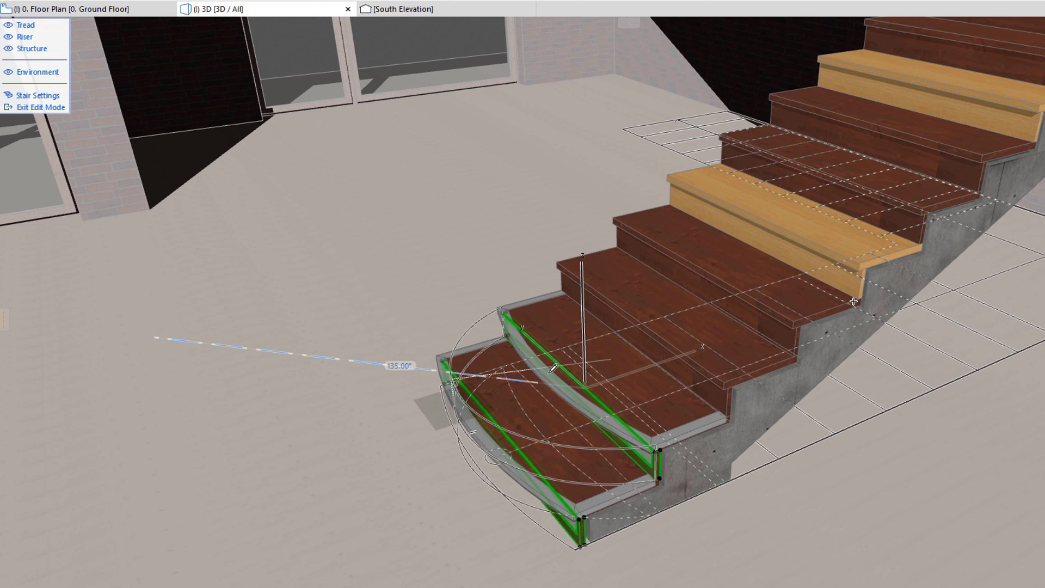
click(508, 442)
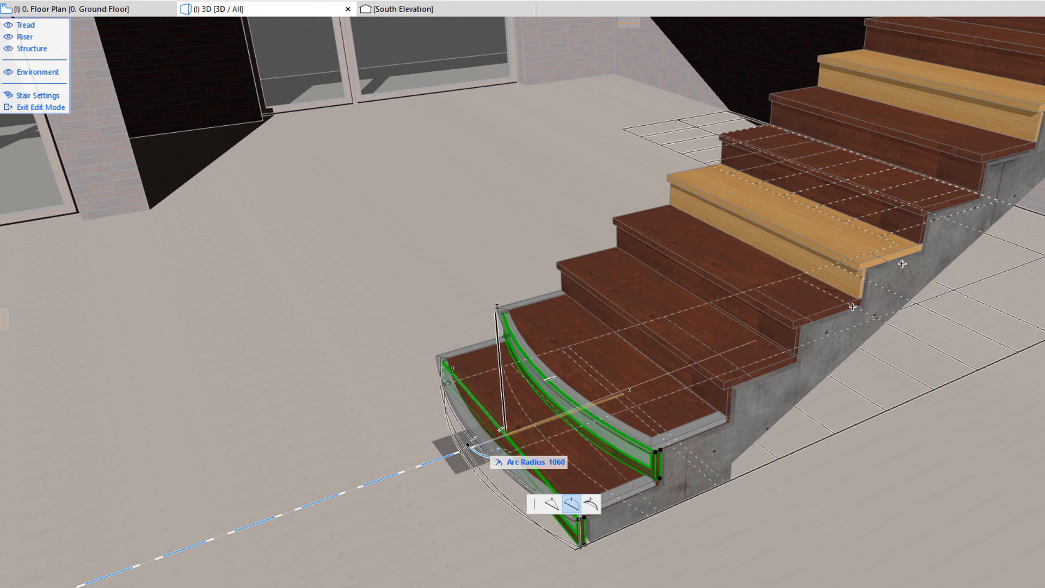
text(2000)
key(Return)
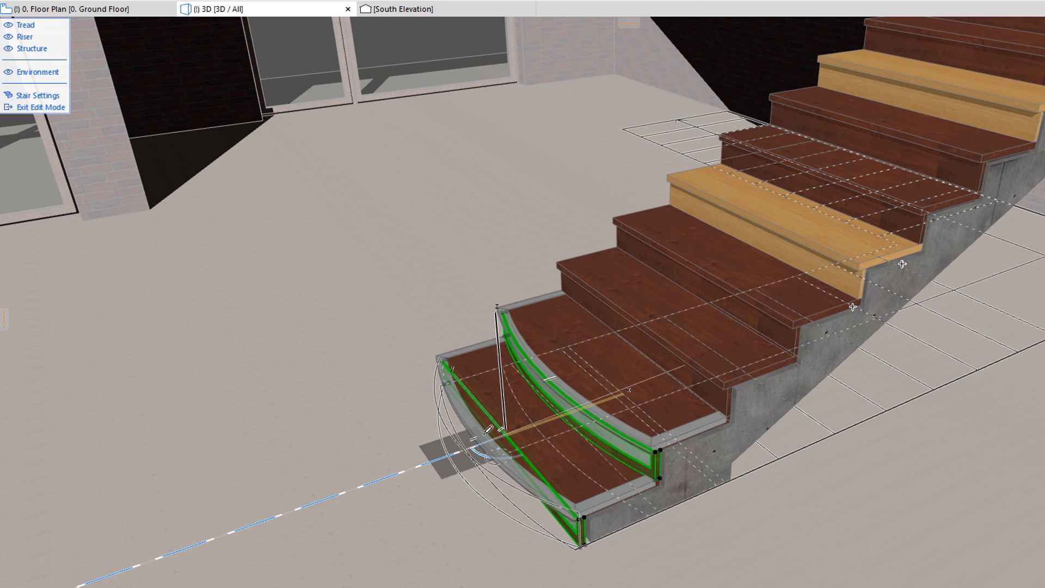
click(847, 480)
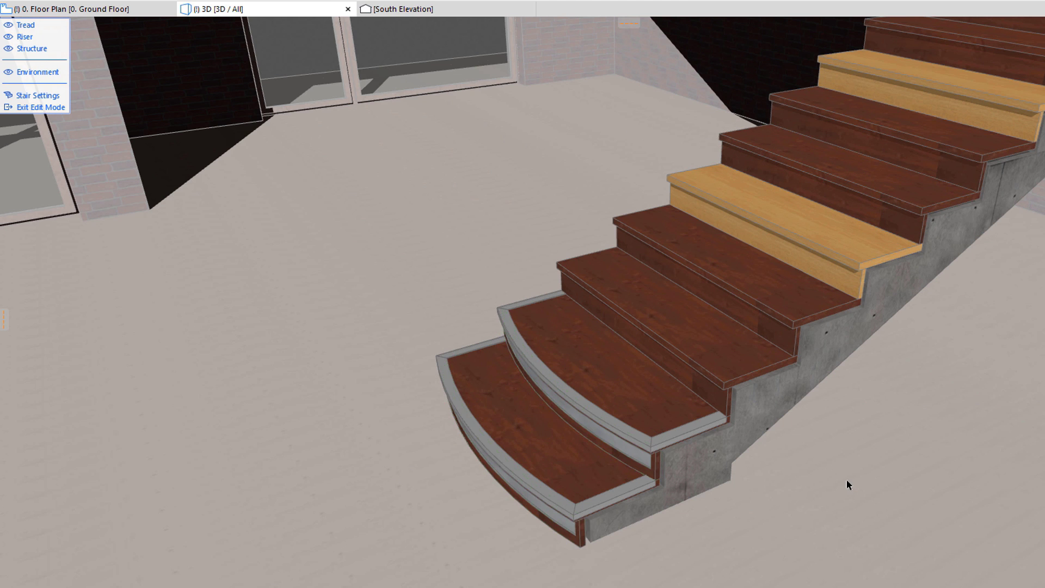
Reset the geometry of the second tread from the bottom and of the riser beneath it.
click(675, 435)
click(676, 435)
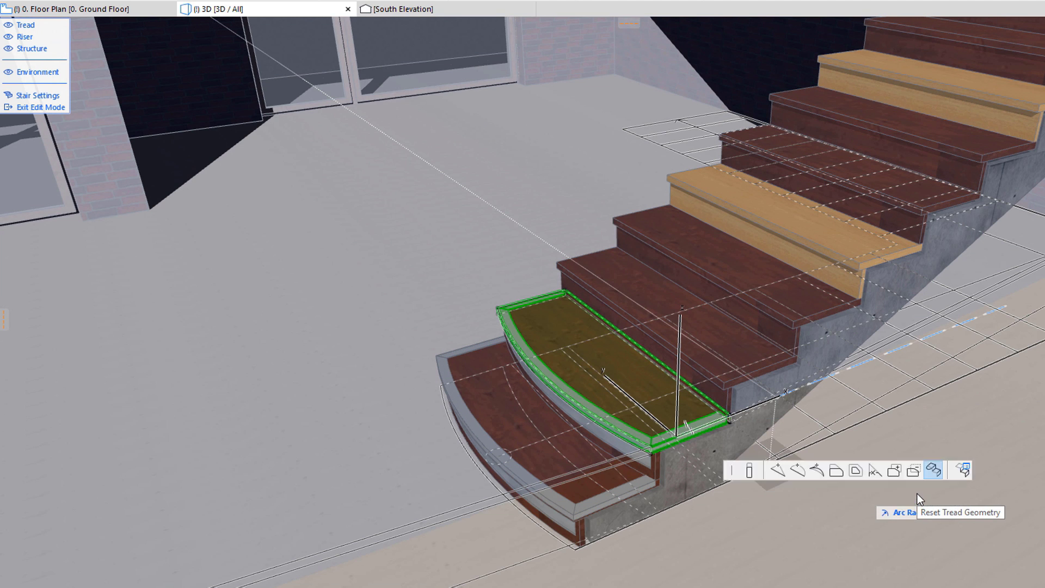
click(918, 497)
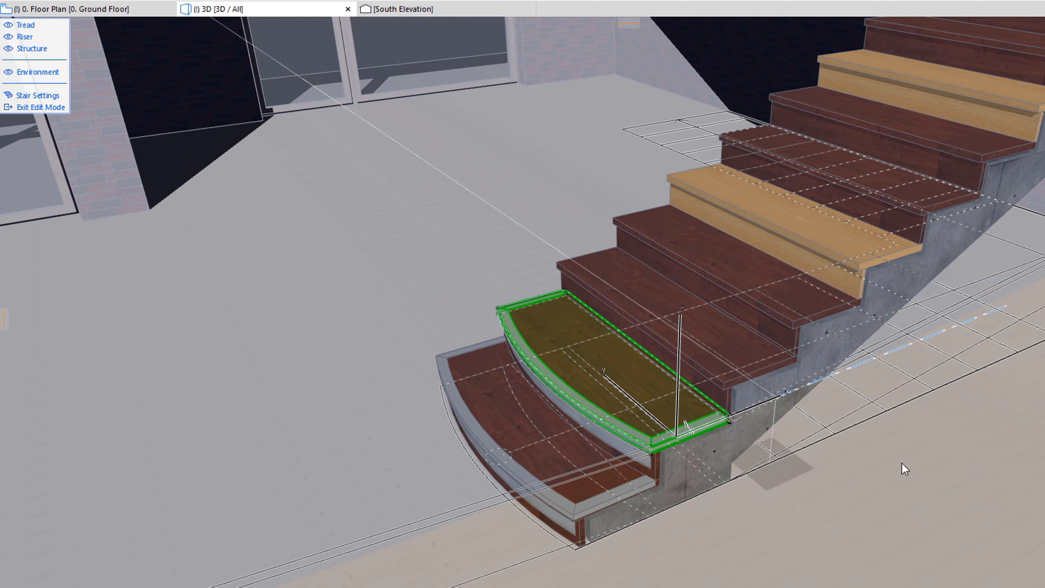
click(607, 428)
click(607, 429)
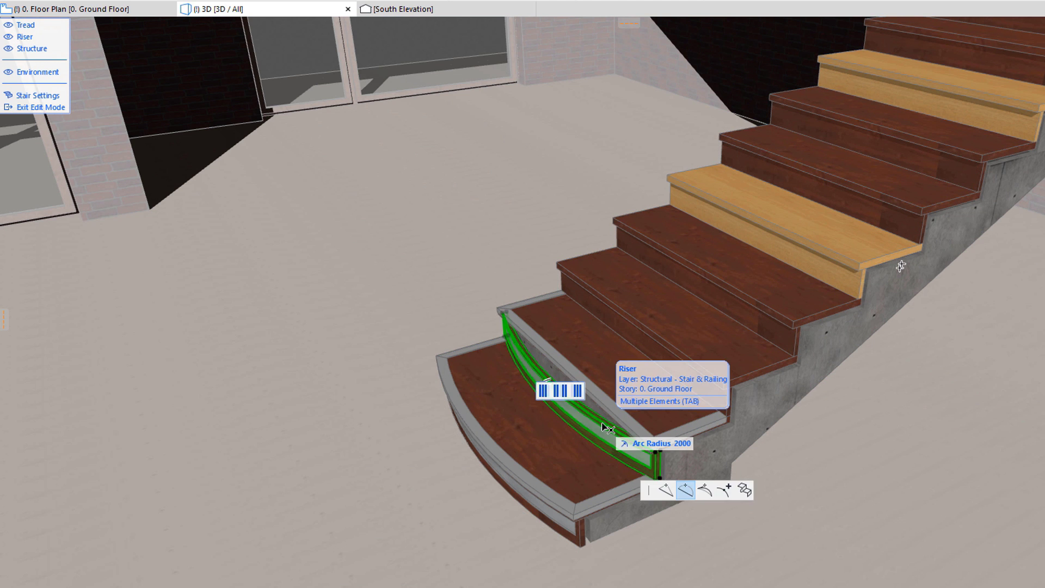
click(743, 491)
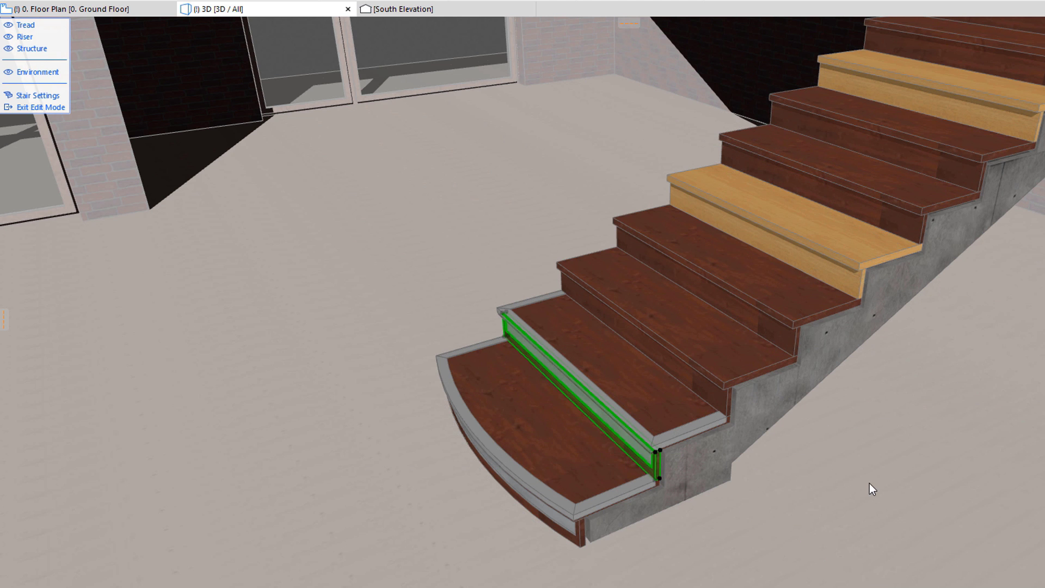
click(869, 487)
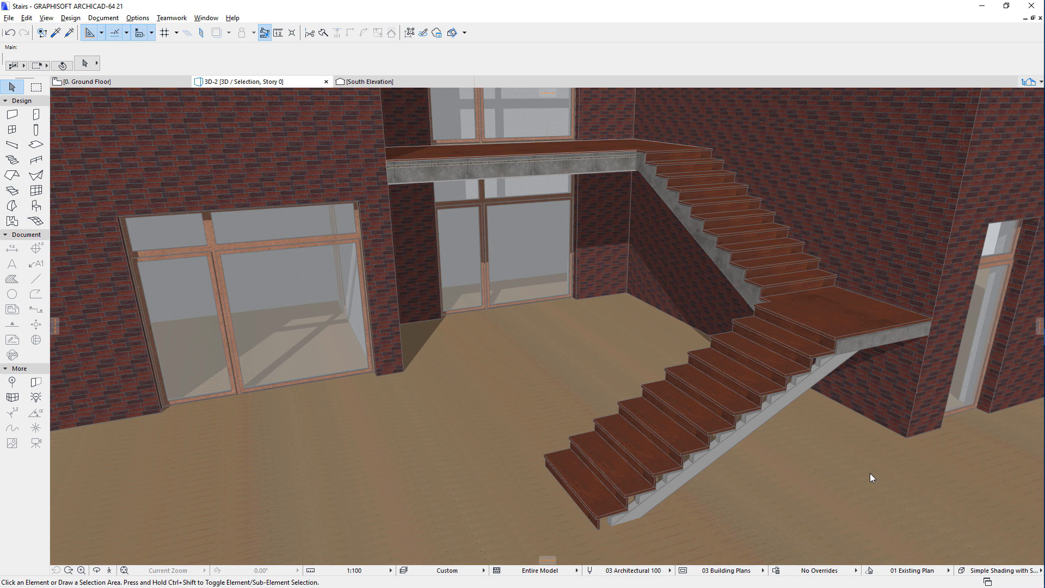
Select the three custom tread elements in the Ground Floor plan and locate the option for saving the selection as a Stair Tread.
click(160, 89)
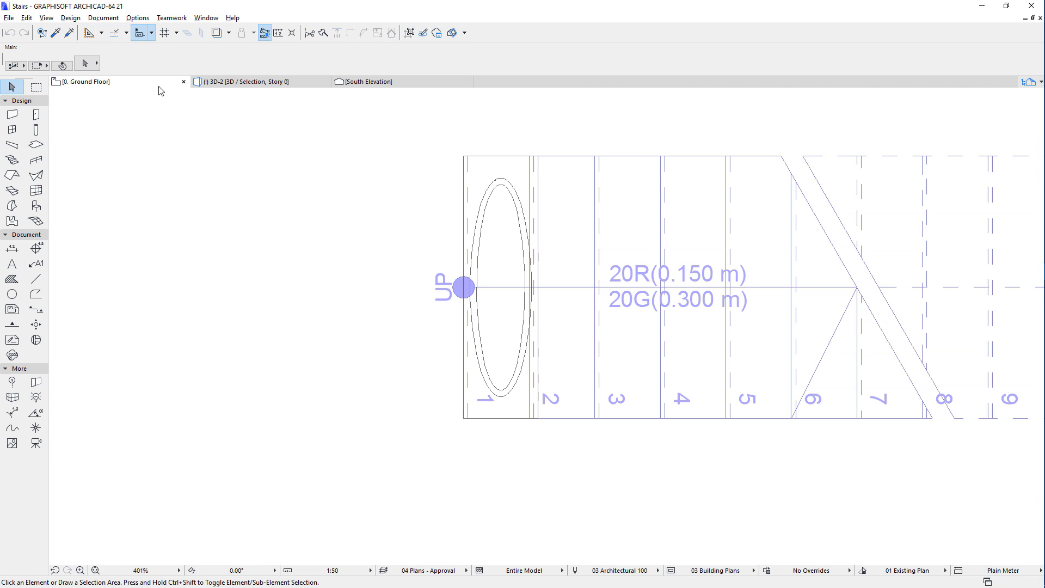
click(522, 219)
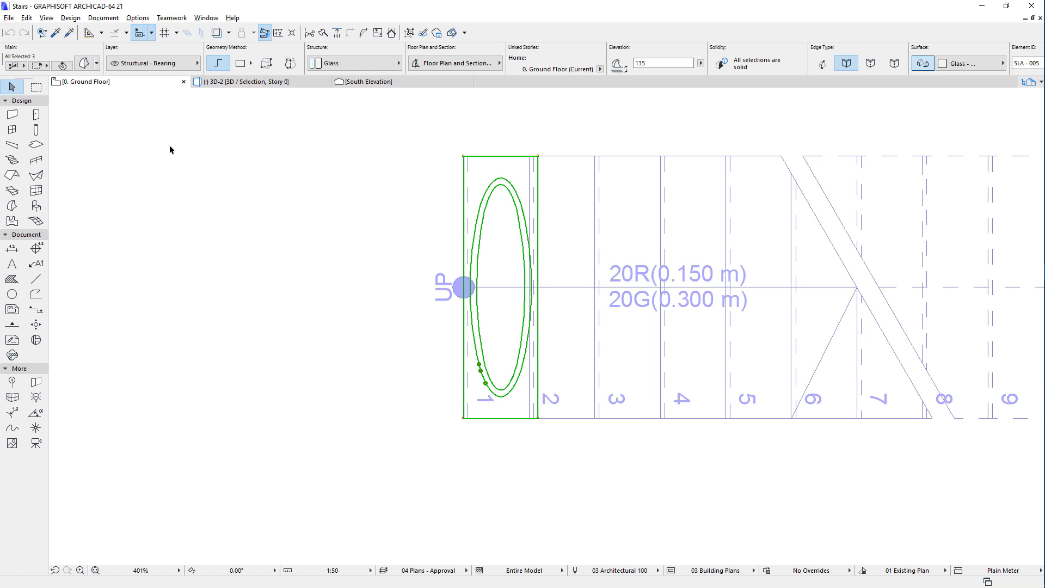
click(9, 17)
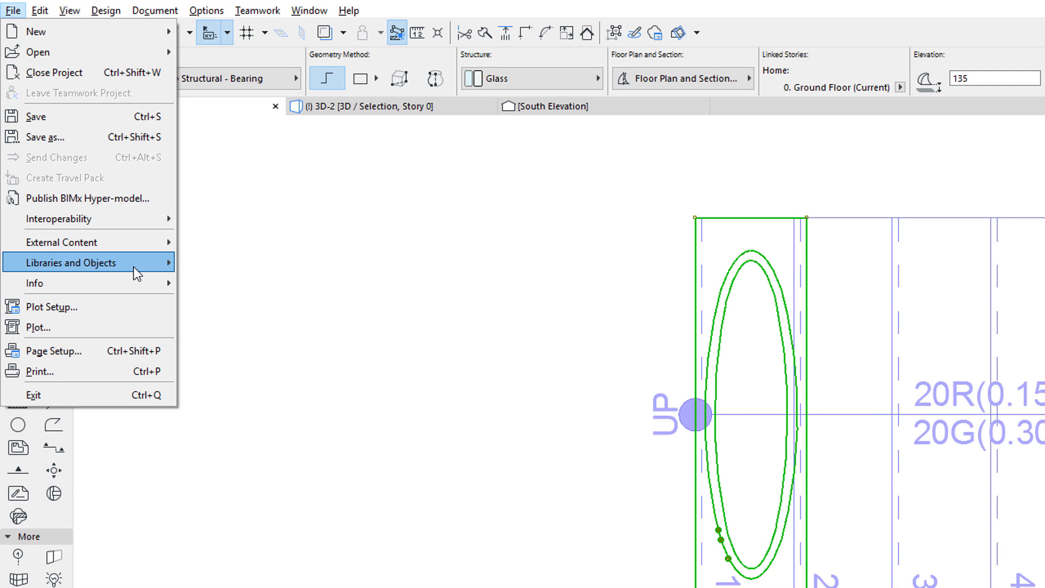
mouse_move(134, 268)
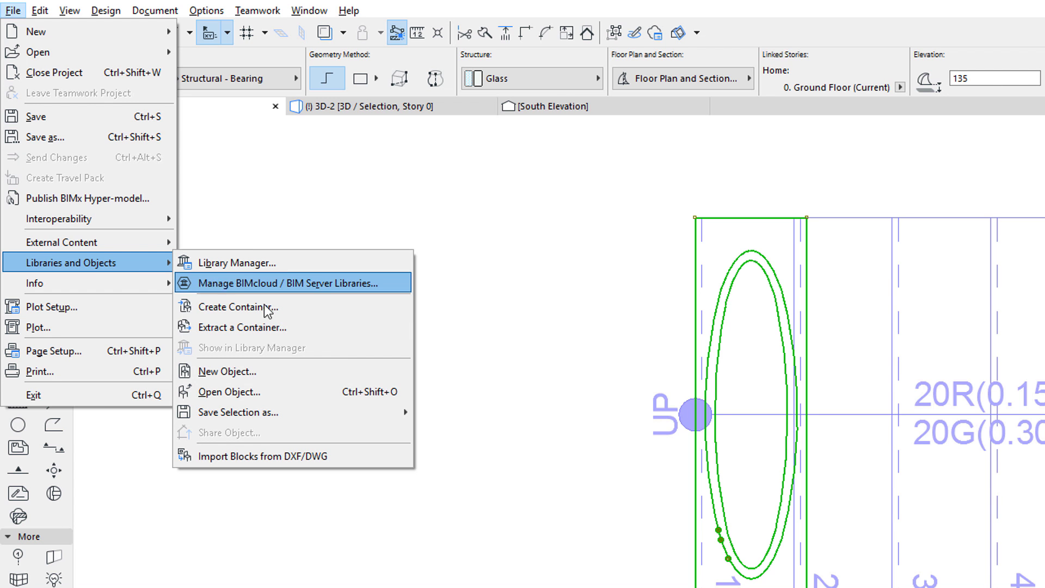
mouse_move(373, 413)
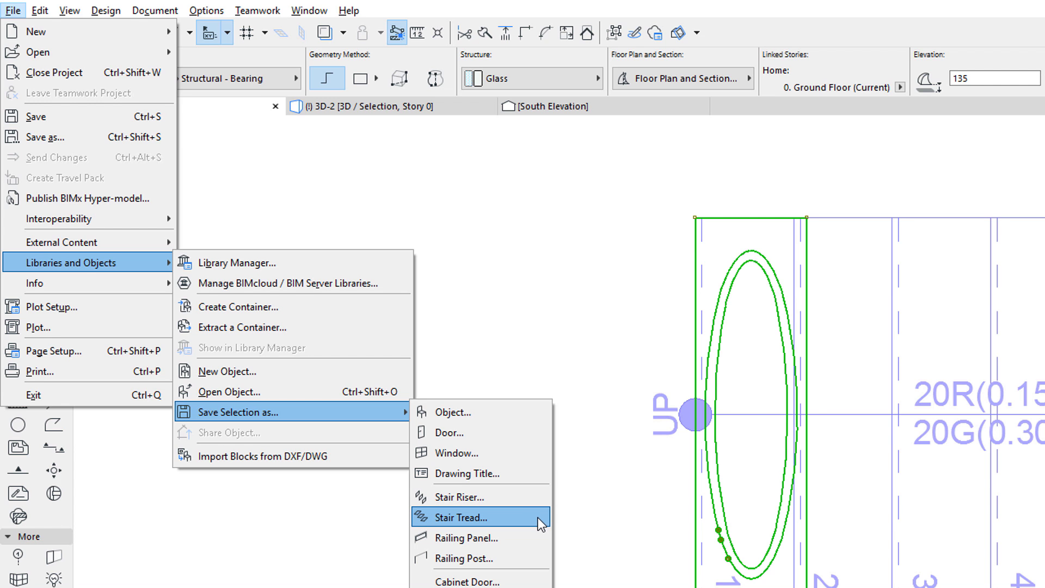
click(609, 476)
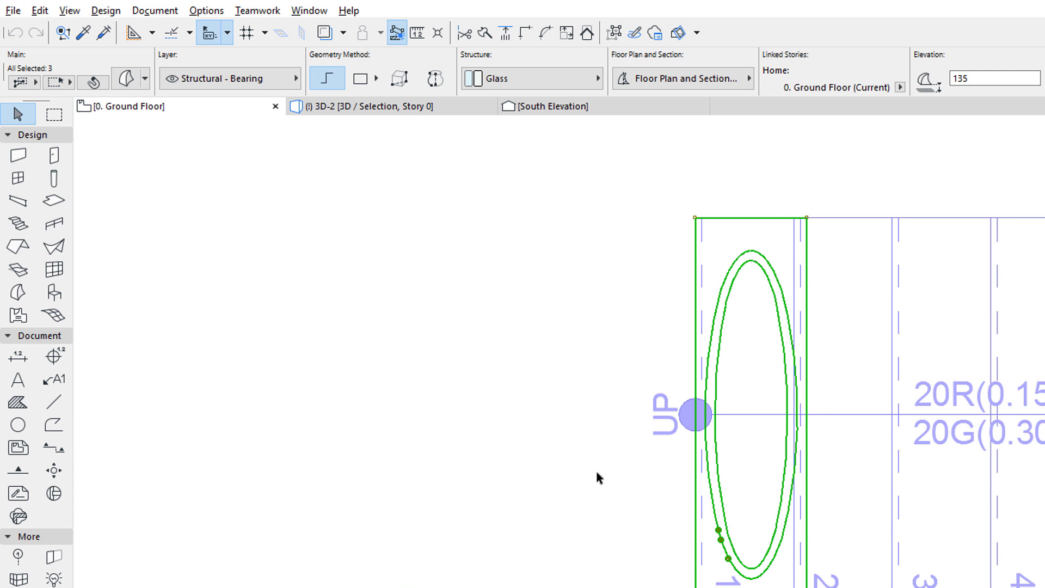
click(390, 109)
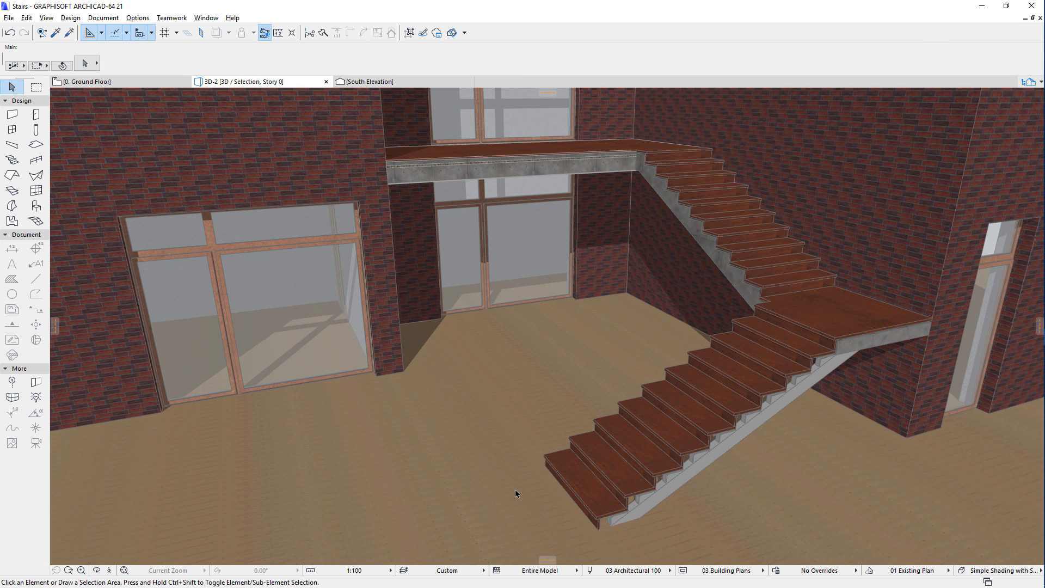
Enter edit mode for the stair and convert the lowest tread of the lower flight into a morph.
scroll(517, 495, up, 5)
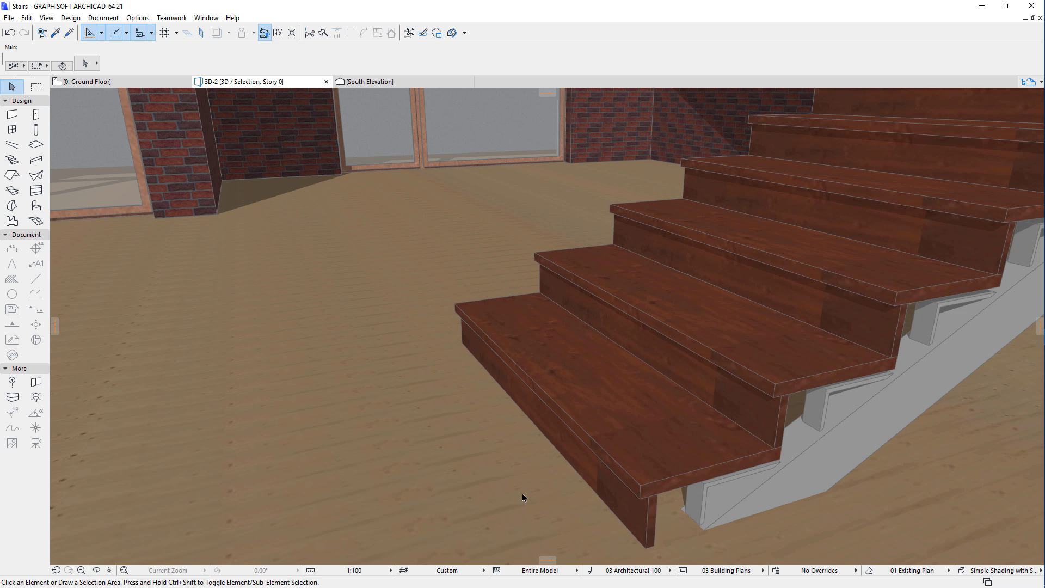
click(670, 482)
click(906, 451)
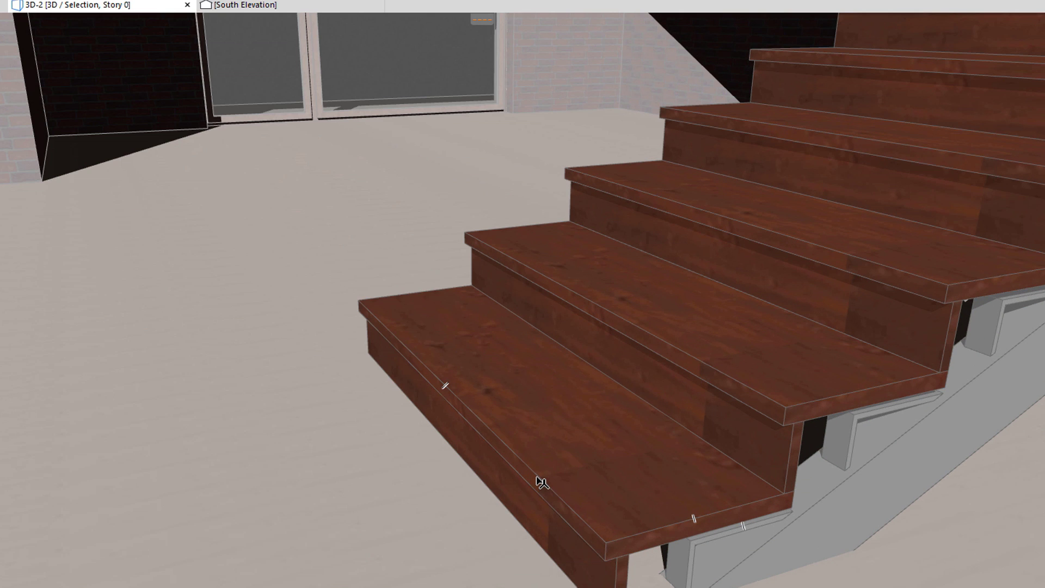
click(543, 482)
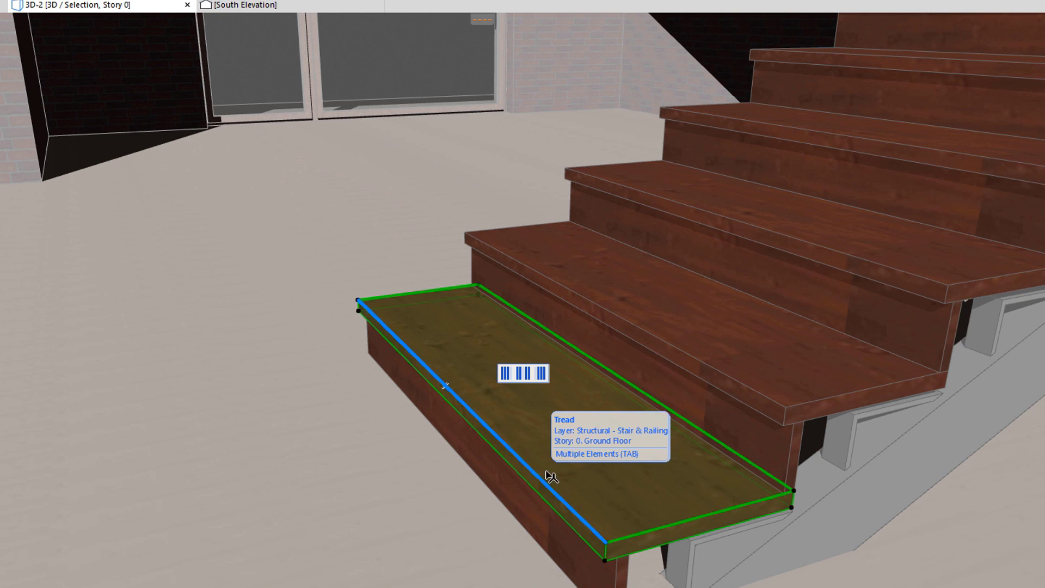
right_click(543, 477)
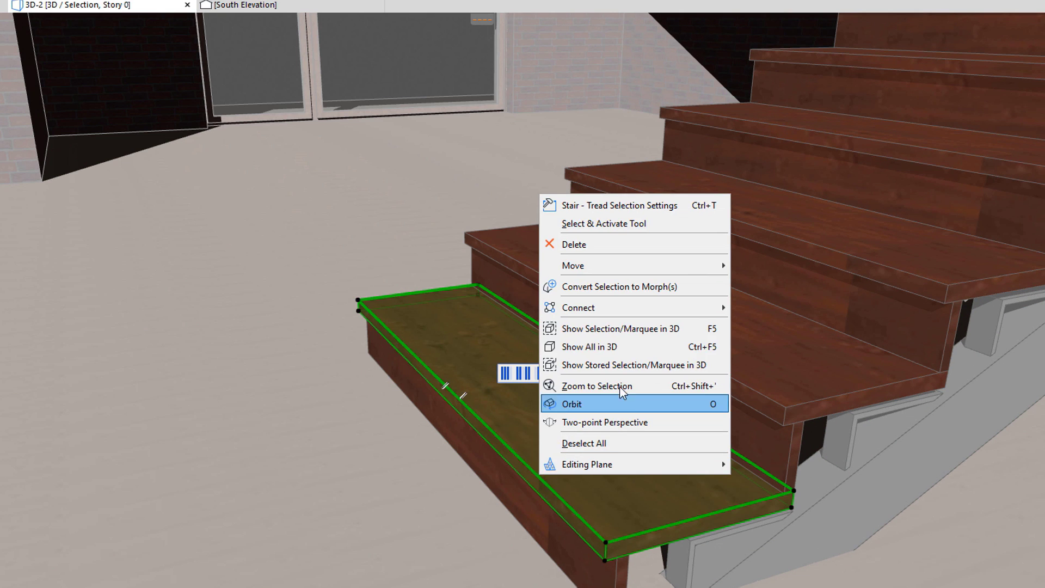
click(696, 284)
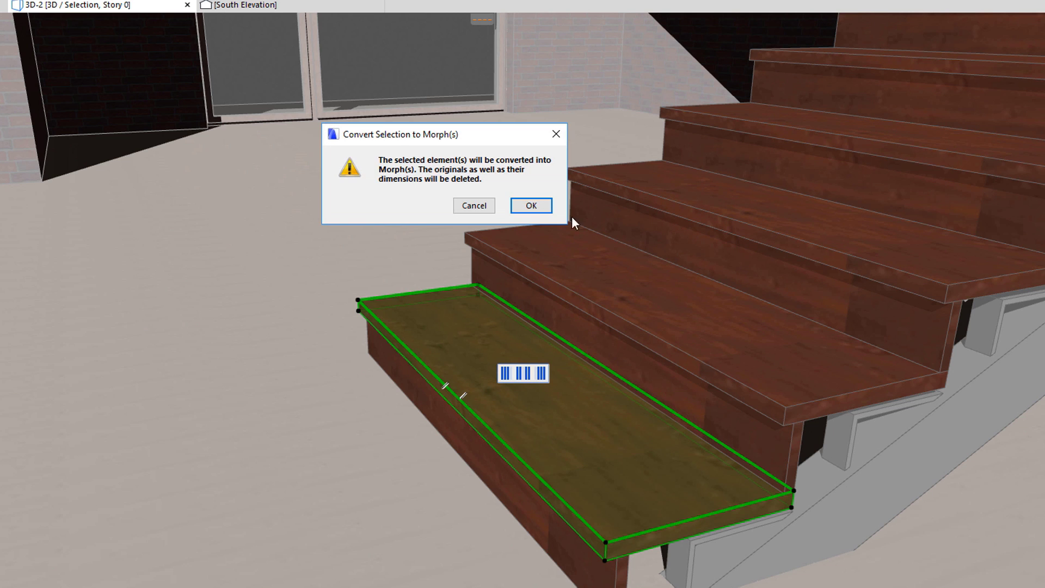
click(536, 204)
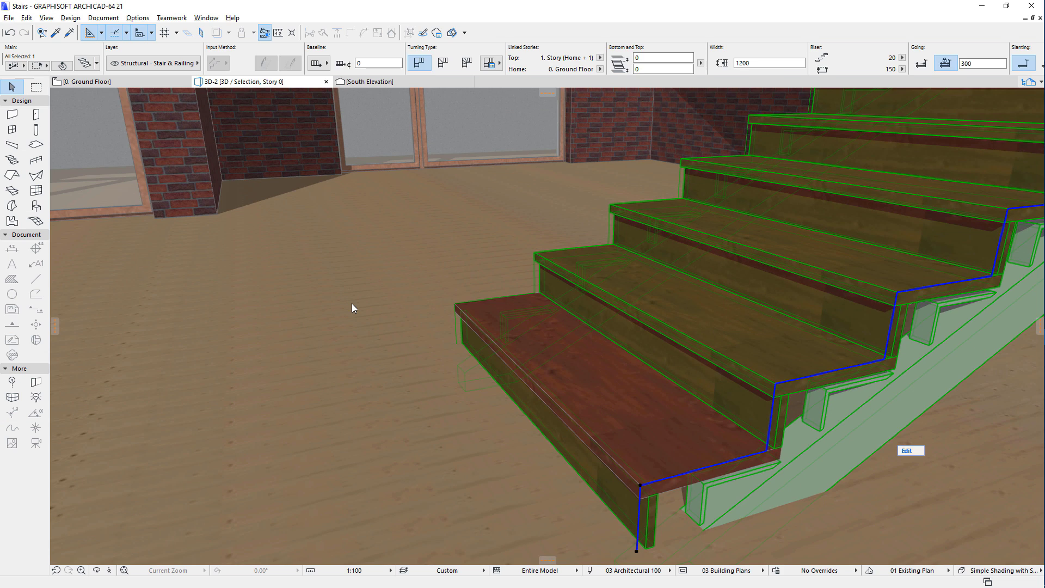
Save the selected custom tread elements from the Ground Floor plan as a Stair Tread named "Tread w Oval Glass" in the Embedded Library.
key(F2)
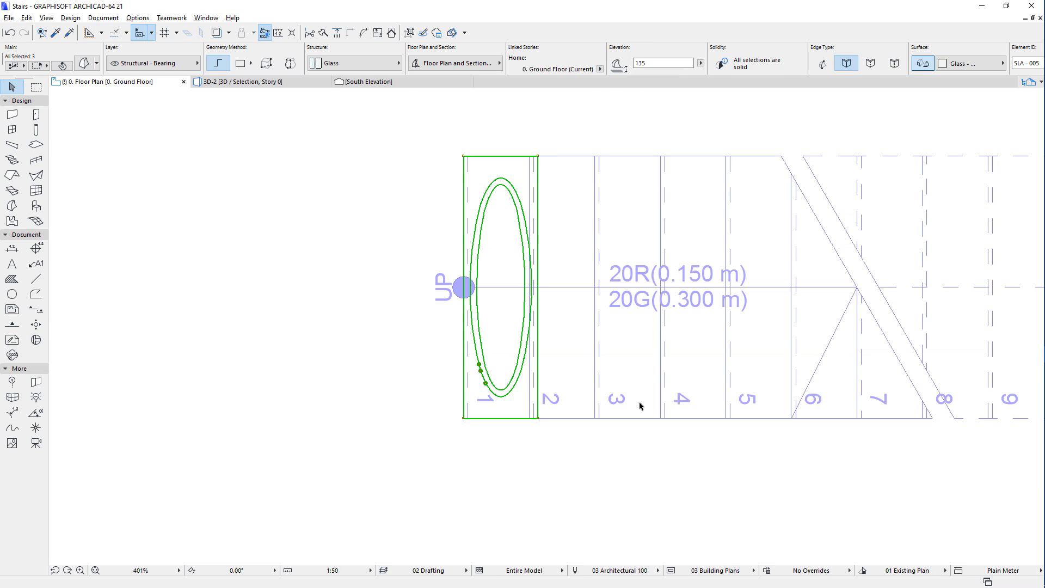
click(9, 18)
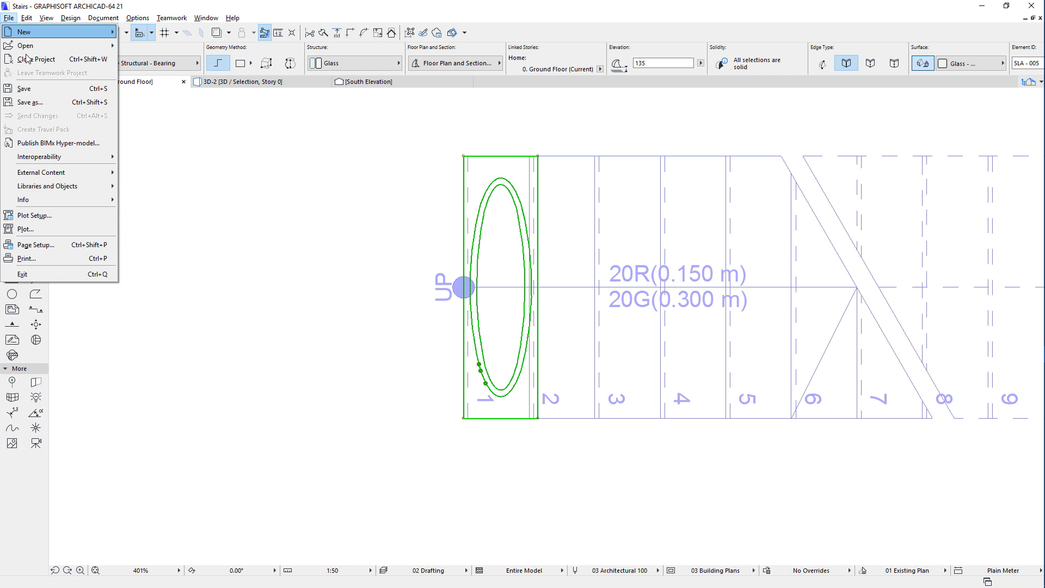
mouse_move(76, 191)
mouse_move(163, 285)
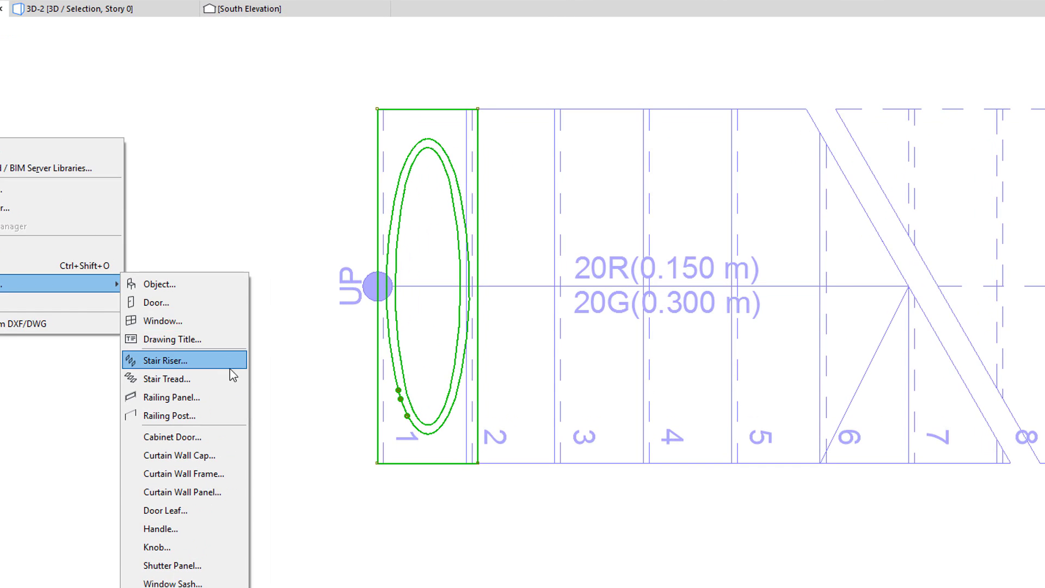
click(234, 374)
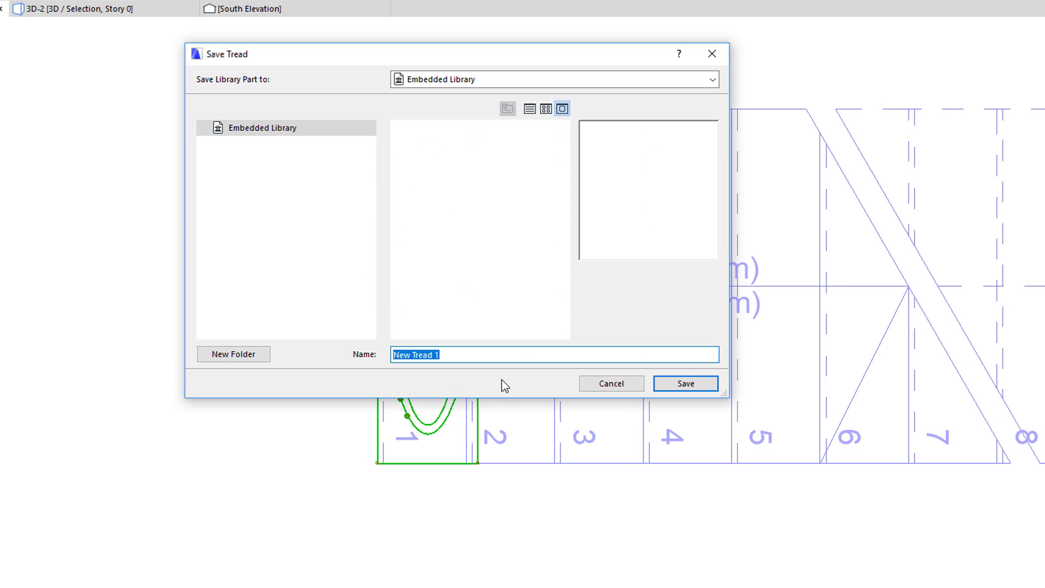
text(Tread w Ove)
text(l Glass)
key(Return)
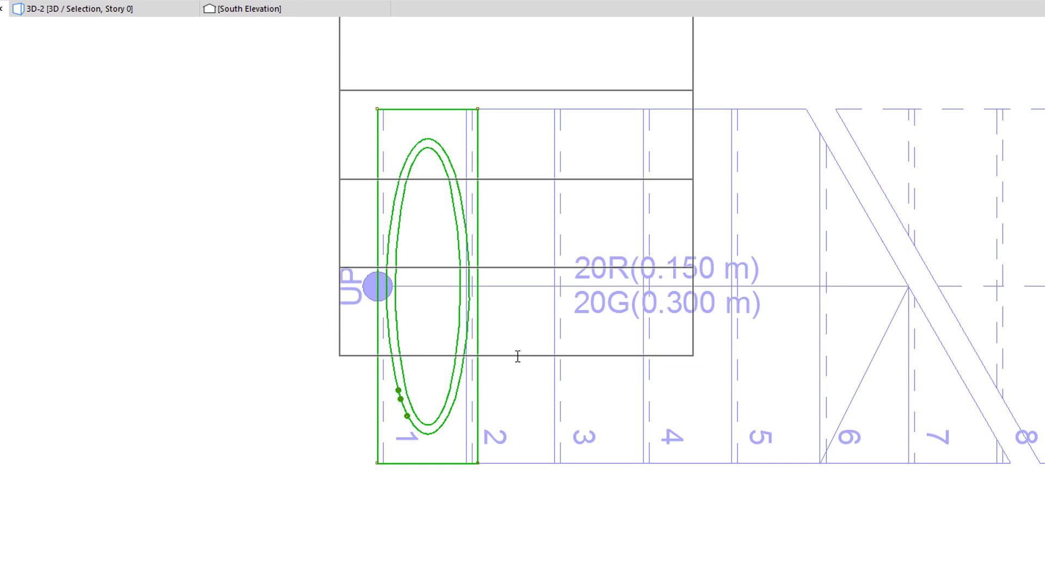
Place the tread's orientation guide at the midpoint of the first step's front edge, align it along that edge, and accept the basic settings.
click(378, 286)
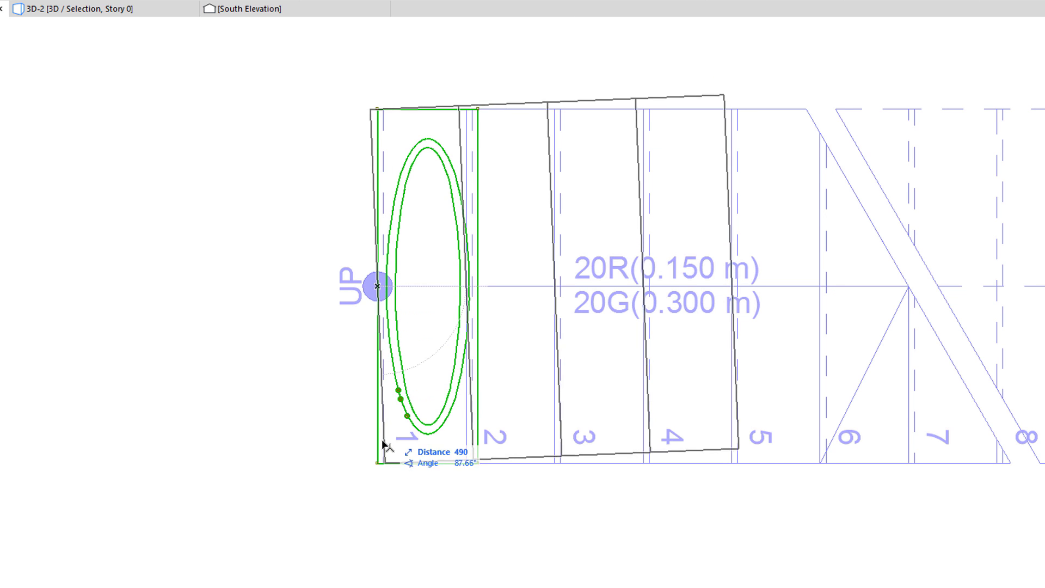
click(377, 462)
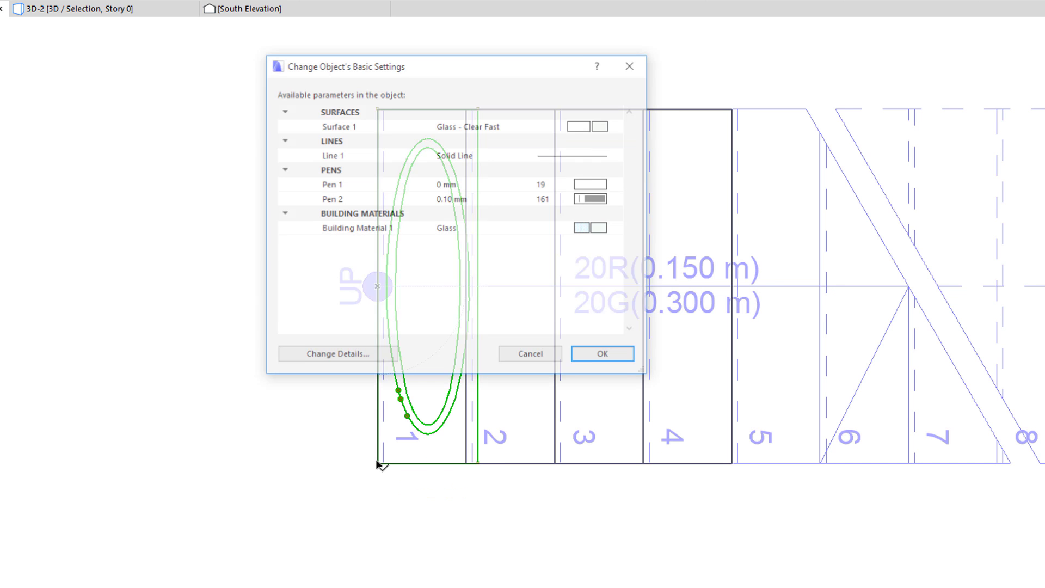
click(631, 360)
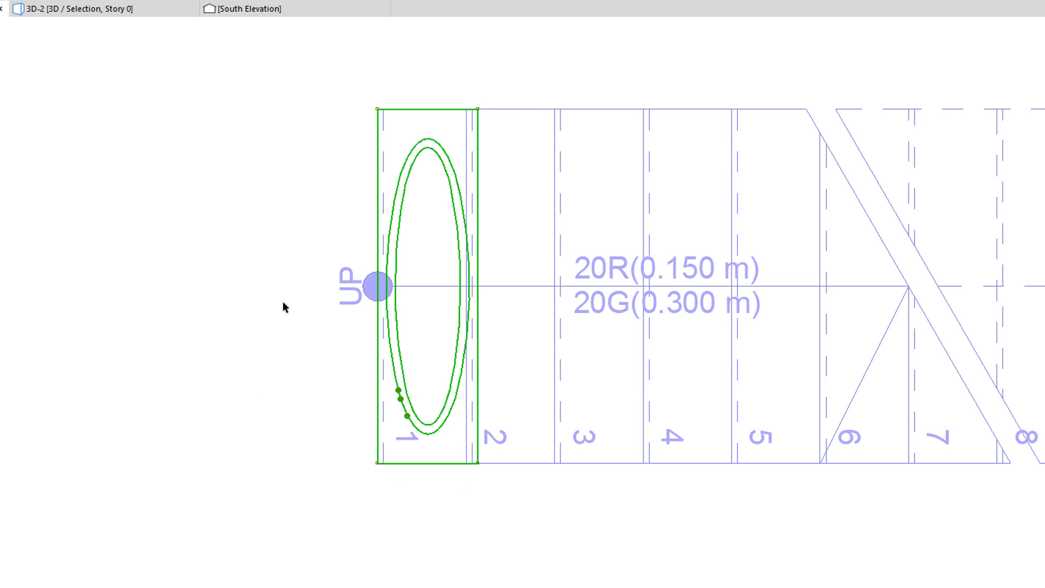
In the 3D view, assign the custom tread "Tread w Oval Glass" to all treads of the lower flight below the landing.
click(161, 12)
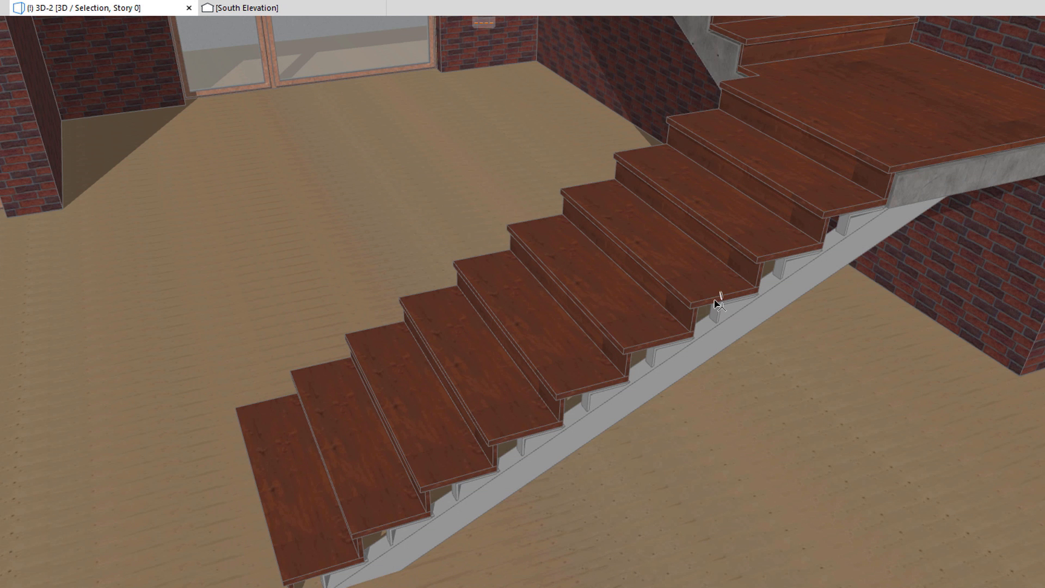
click(720, 304)
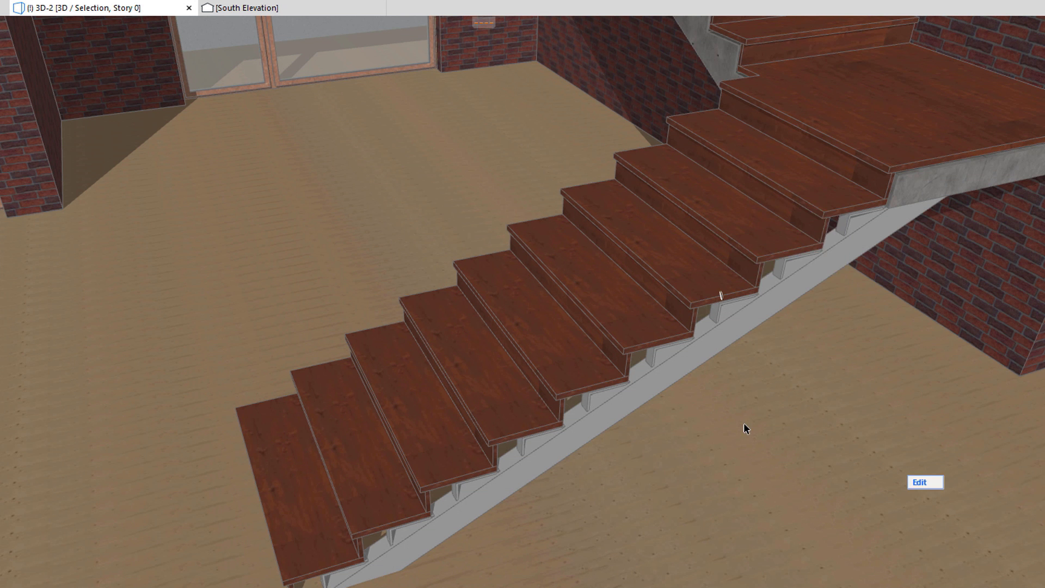
click(916, 487)
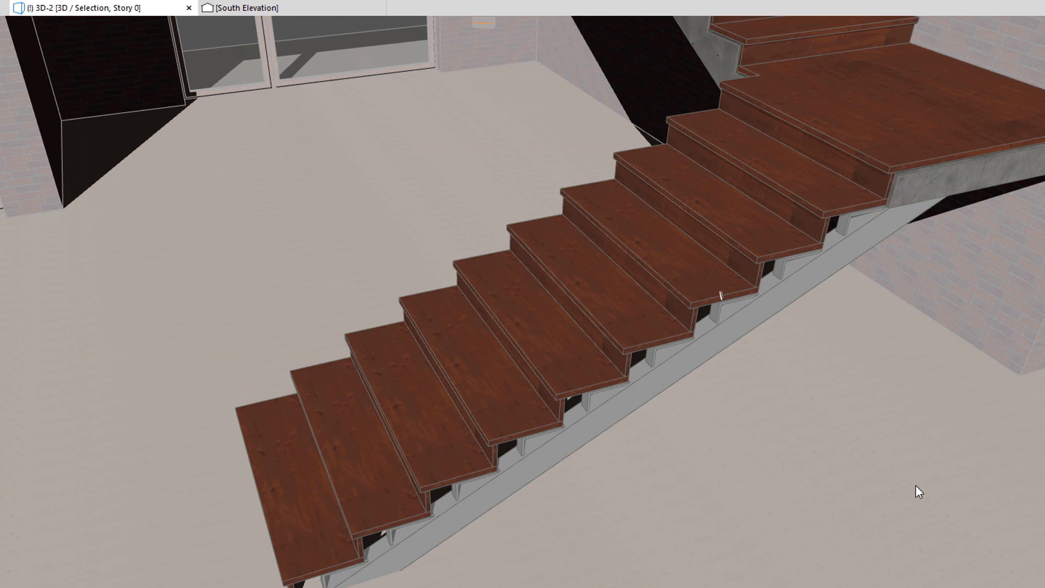
click(736, 160)
click(751, 160)
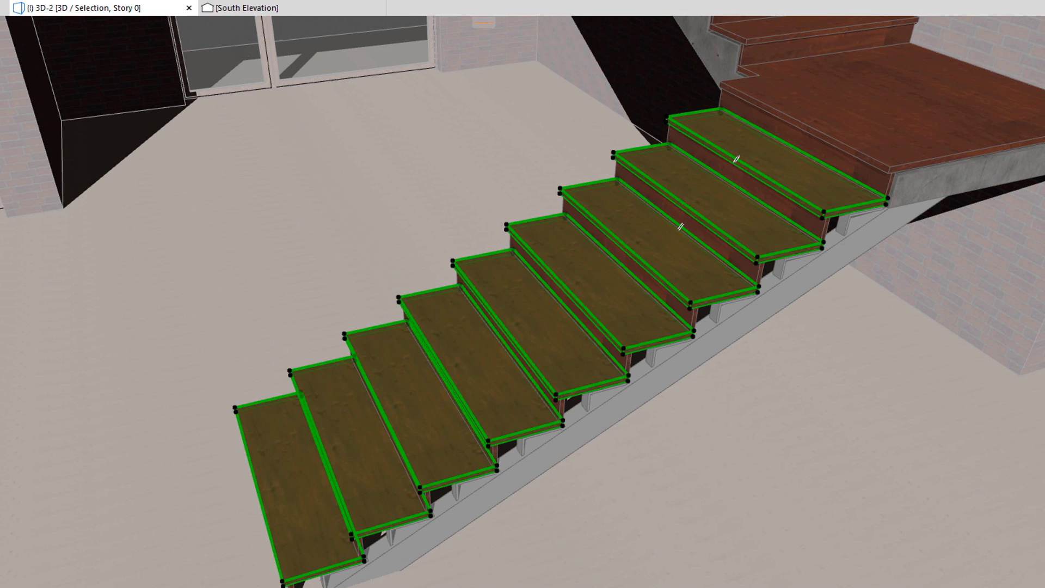
key(ctrl+t)
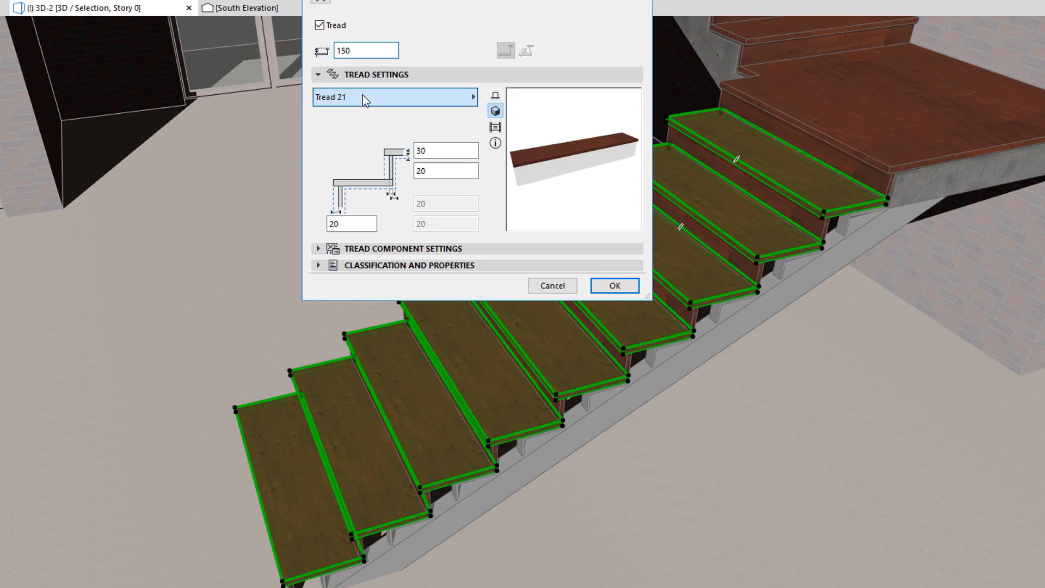
click(362, 95)
click(521, 207)
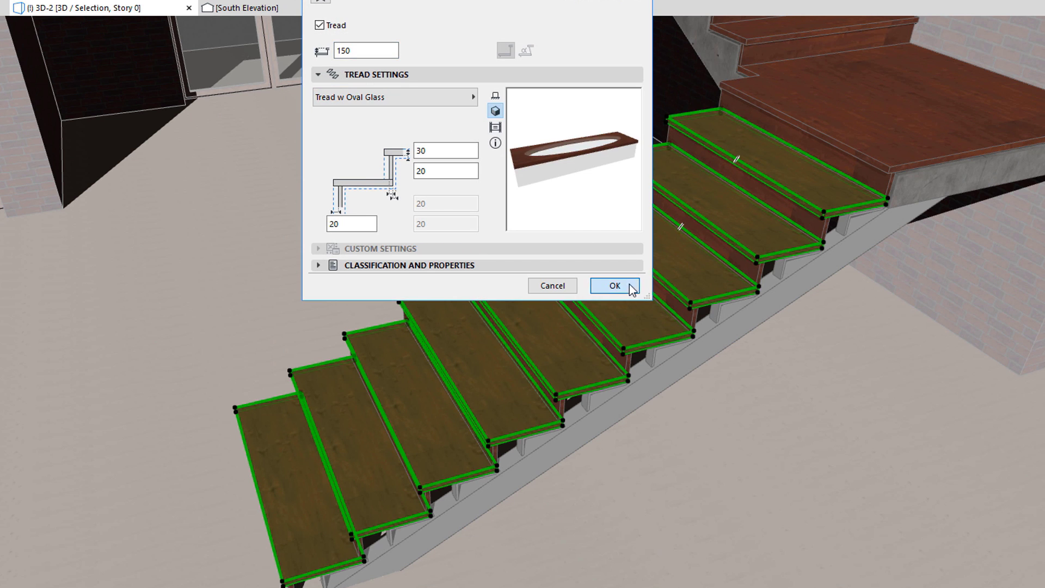
click(611, 284)
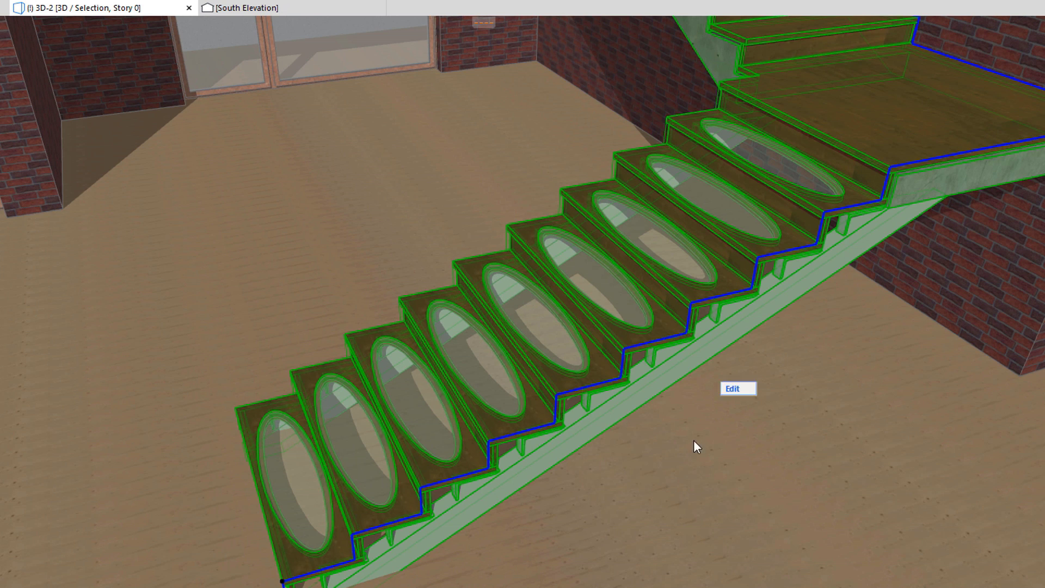
key(Escape)
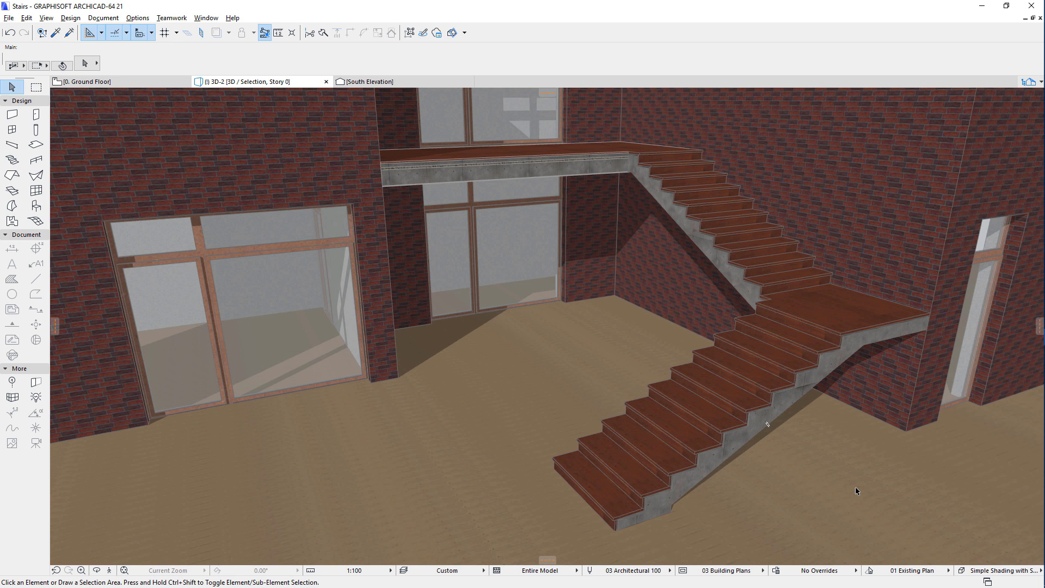
Enter edit mode for the concrete stair and apply the "Double 150x100 mm Steel Beam" favorite to the upper flight's structure.
click(781, 388)
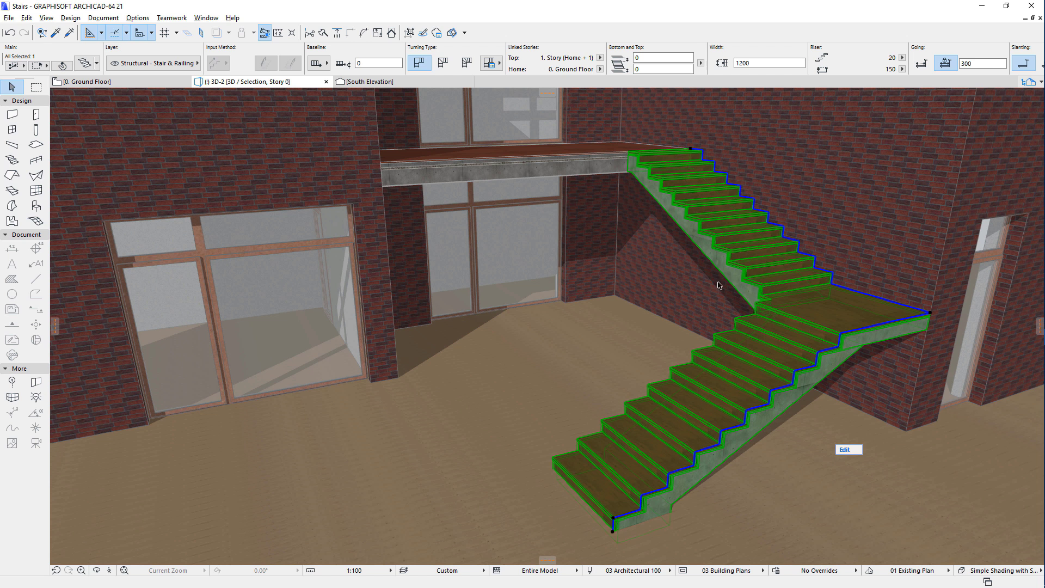
click(845, 450)
click(788, 490)
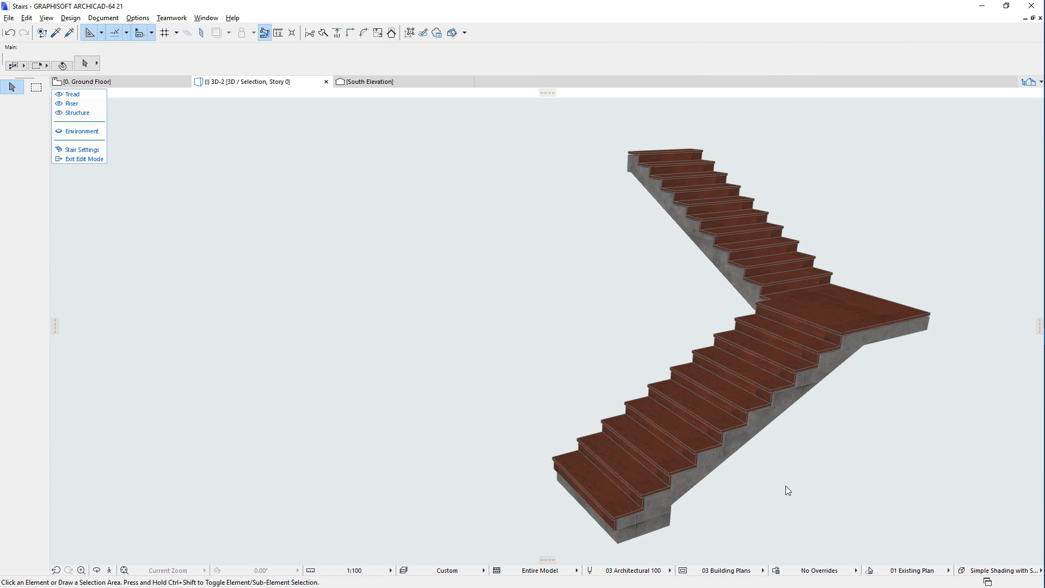
click(690, 290)
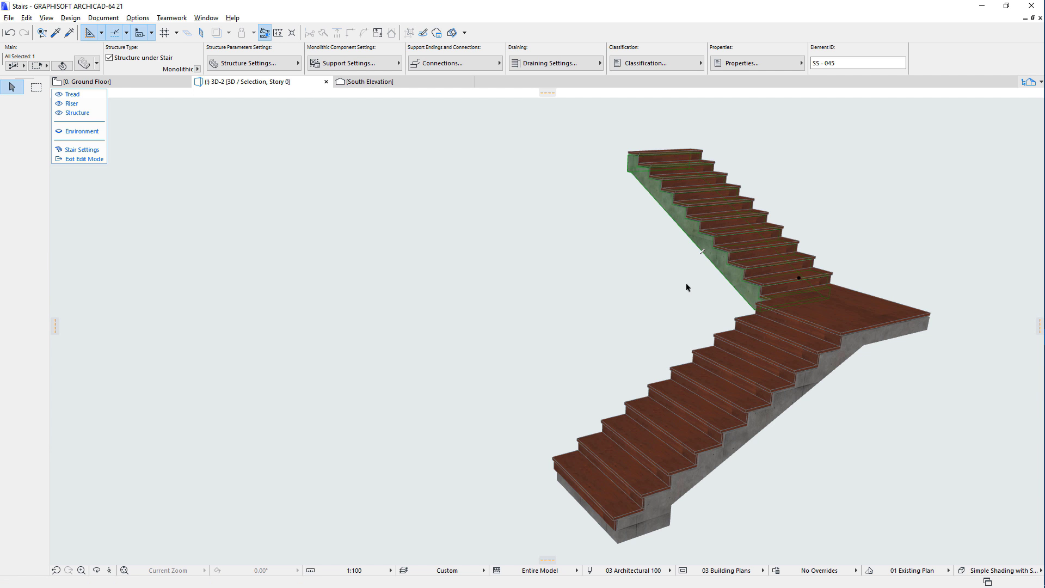
click(99, 63)
click(133, 105)
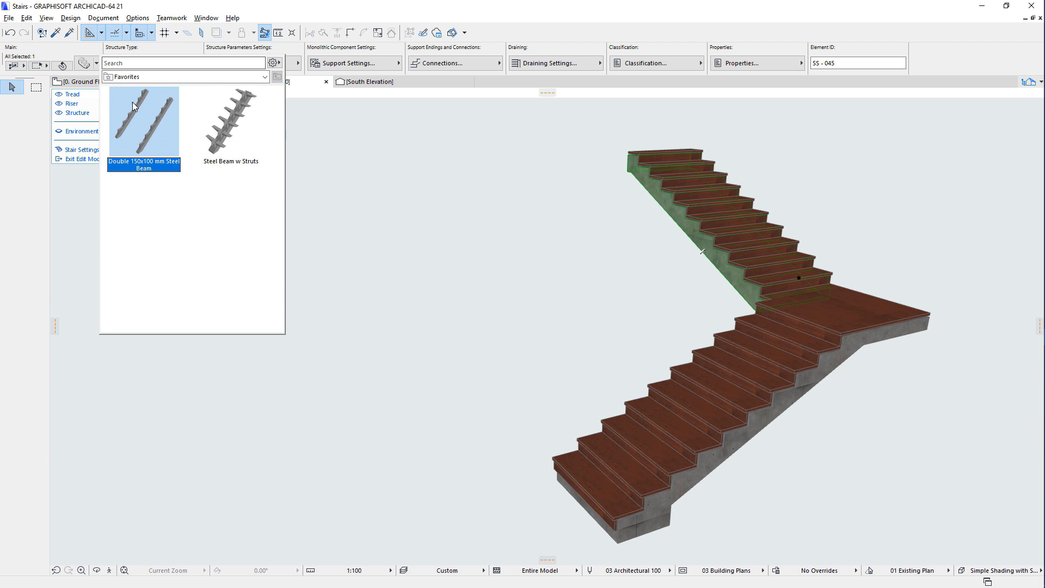
double_click(132, 102)
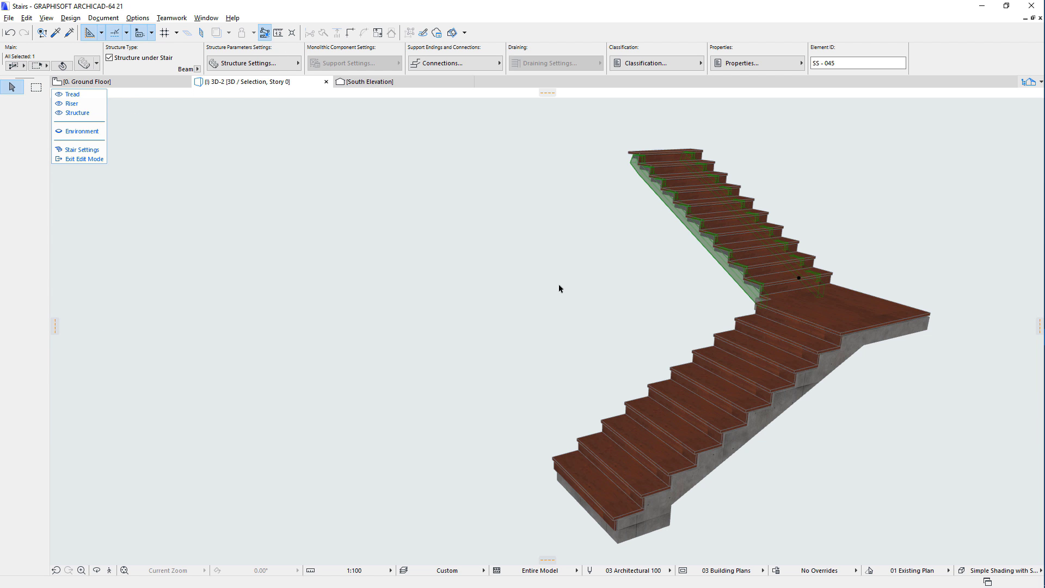
click(559, 288)
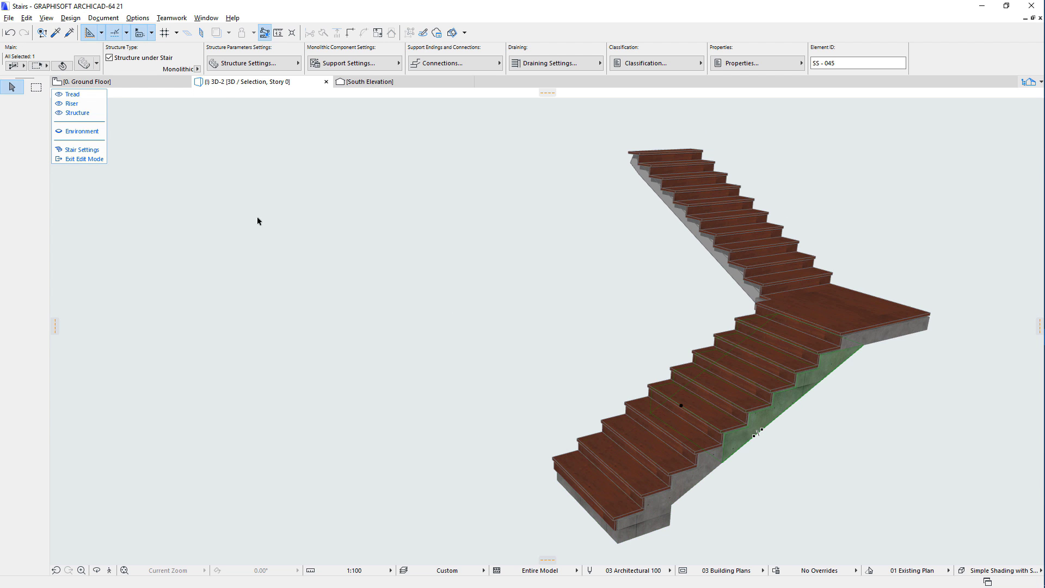
Apply the "Steel Beam w Struts" favorite to the lower flight's structure segment just below the landing.
click(97, 63)
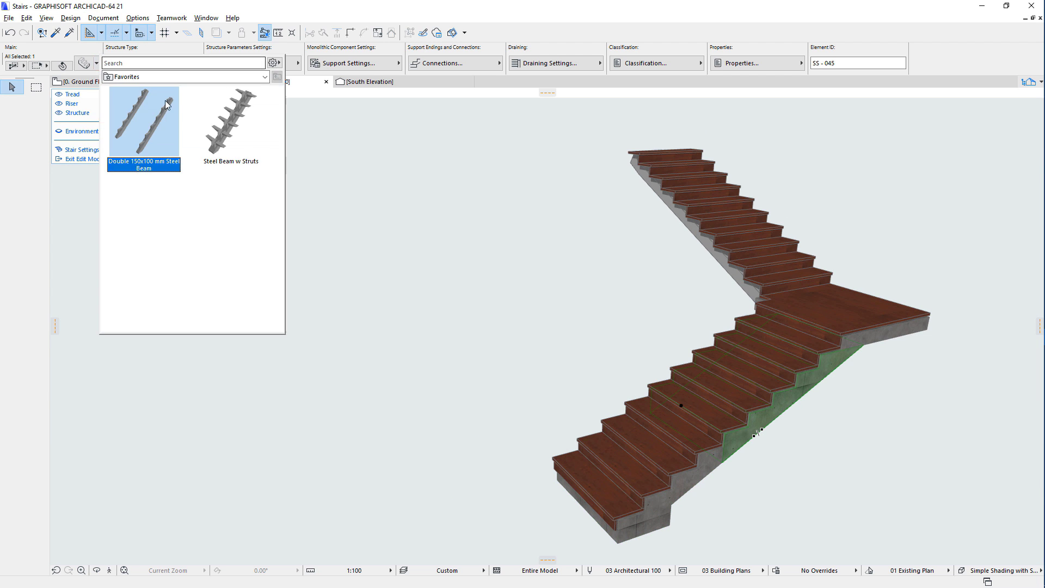
click(214, 120)
double_click(214, 120)
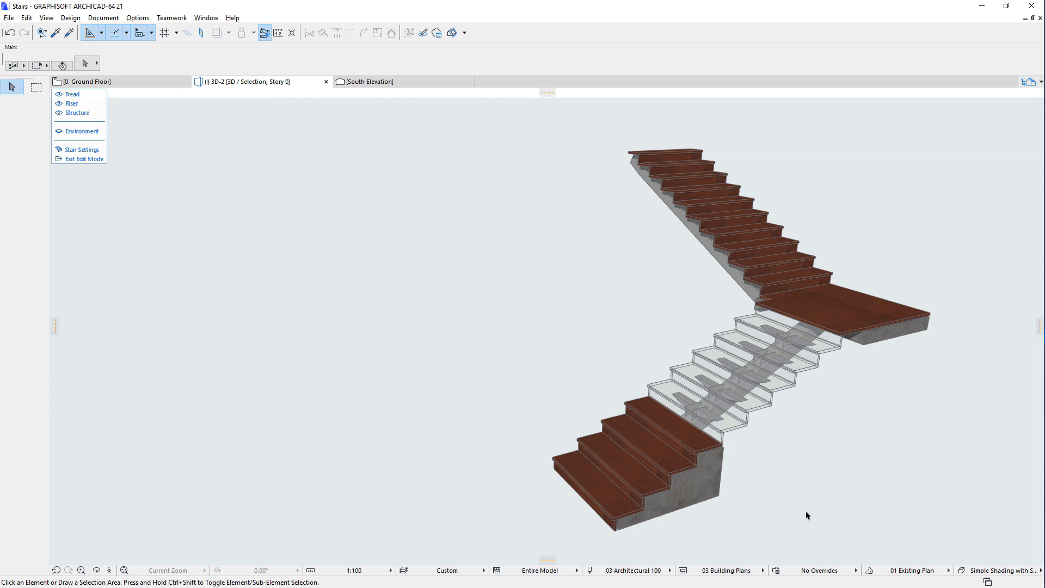
Unify the bottom concrete structure segment with the strutted steel beam segment of the lower flight.
click(722, 484)
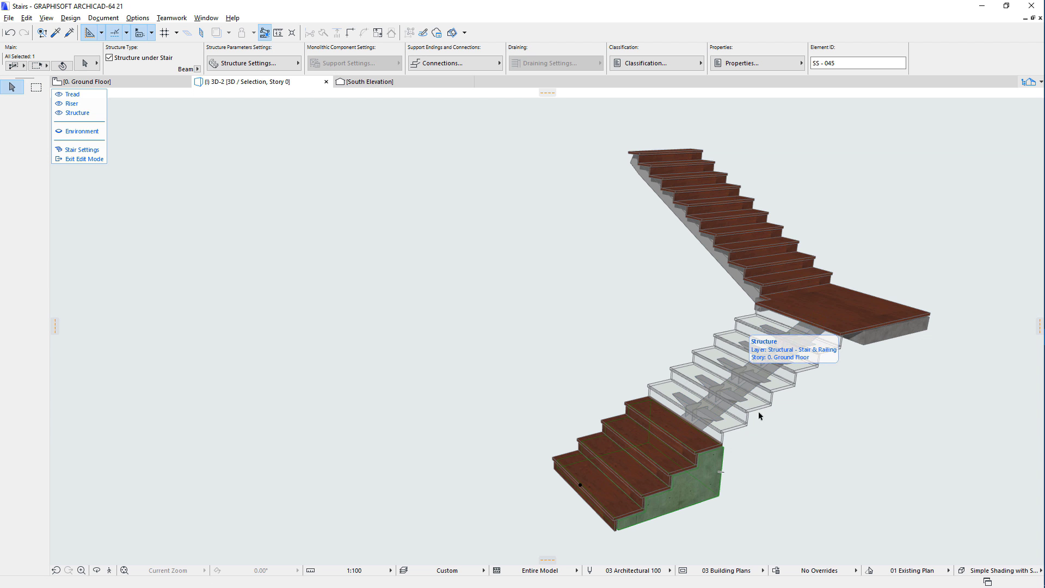
shift+click(739, 377)
right_click(766, 434)
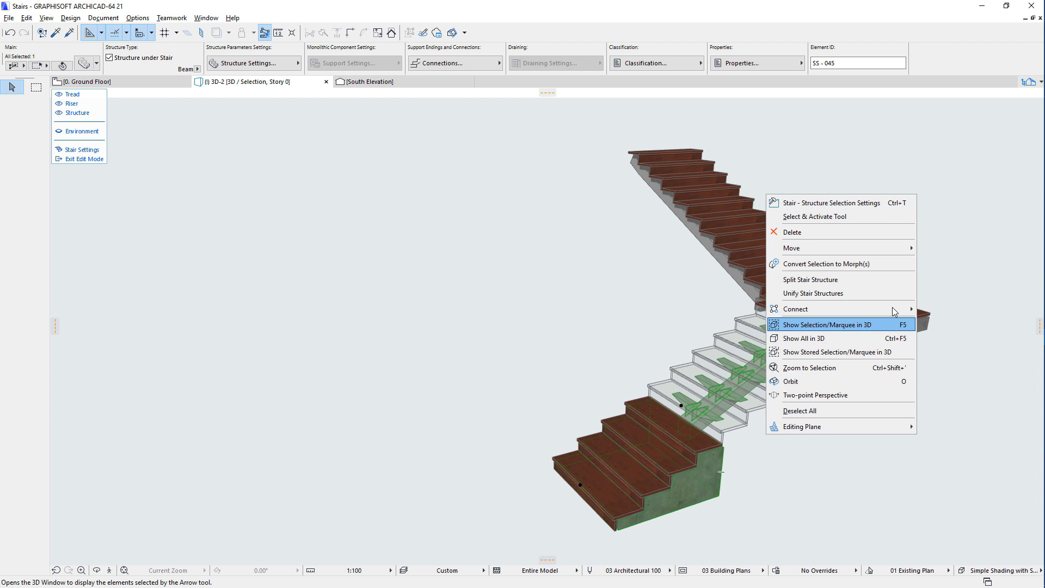
click(893, 297)
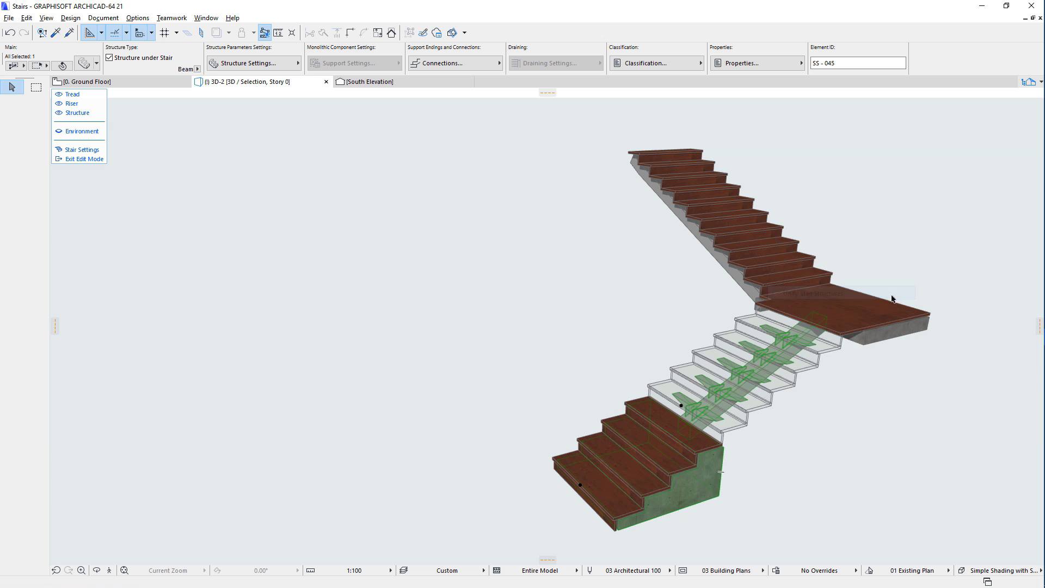
click(862, 508)
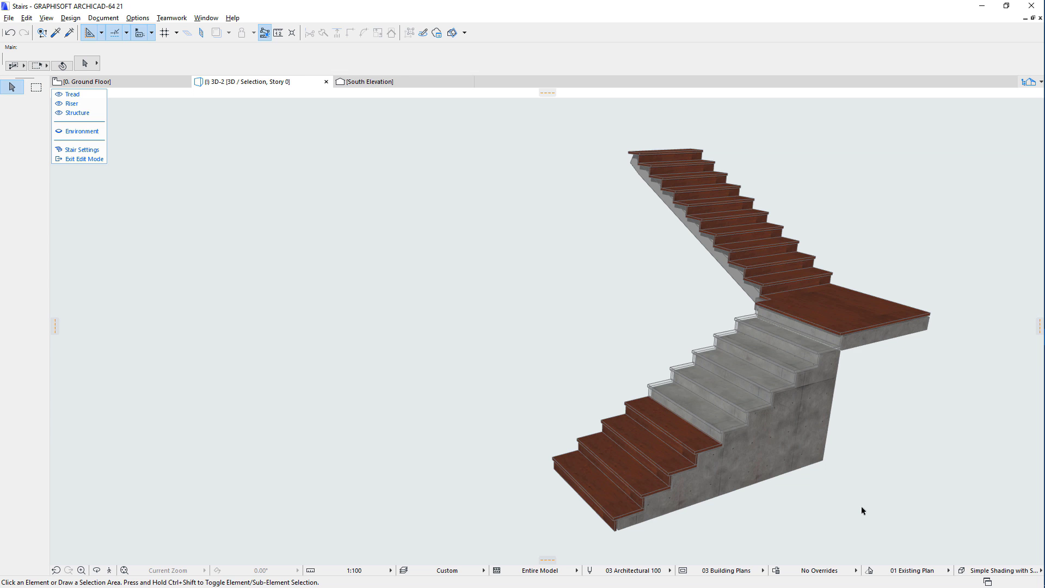
Undo the unification of the lower flight's two structure segments and clear the selection.
key(ctrl+z)
click(10, 32)
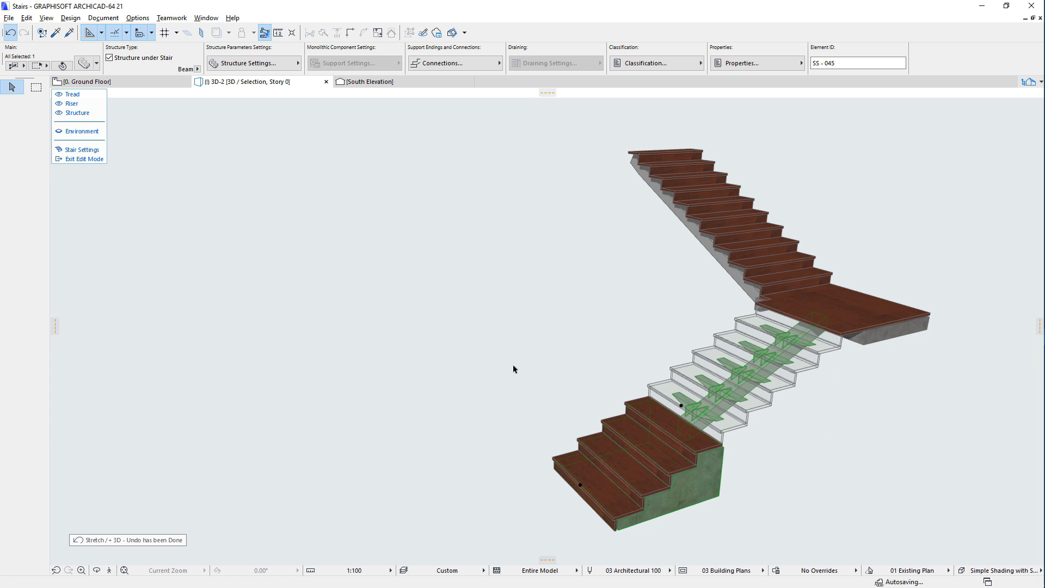
click(515, 368)
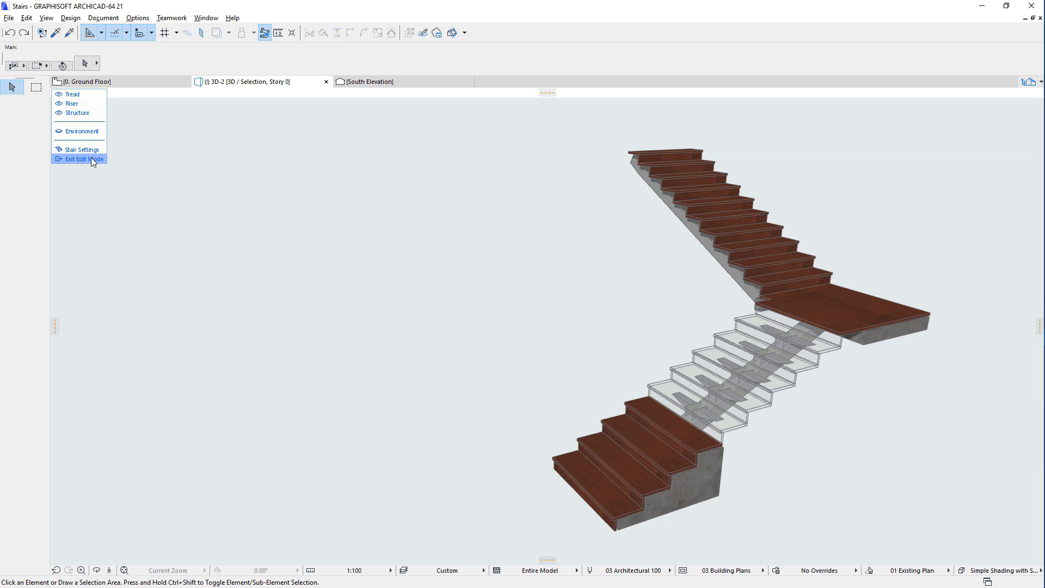